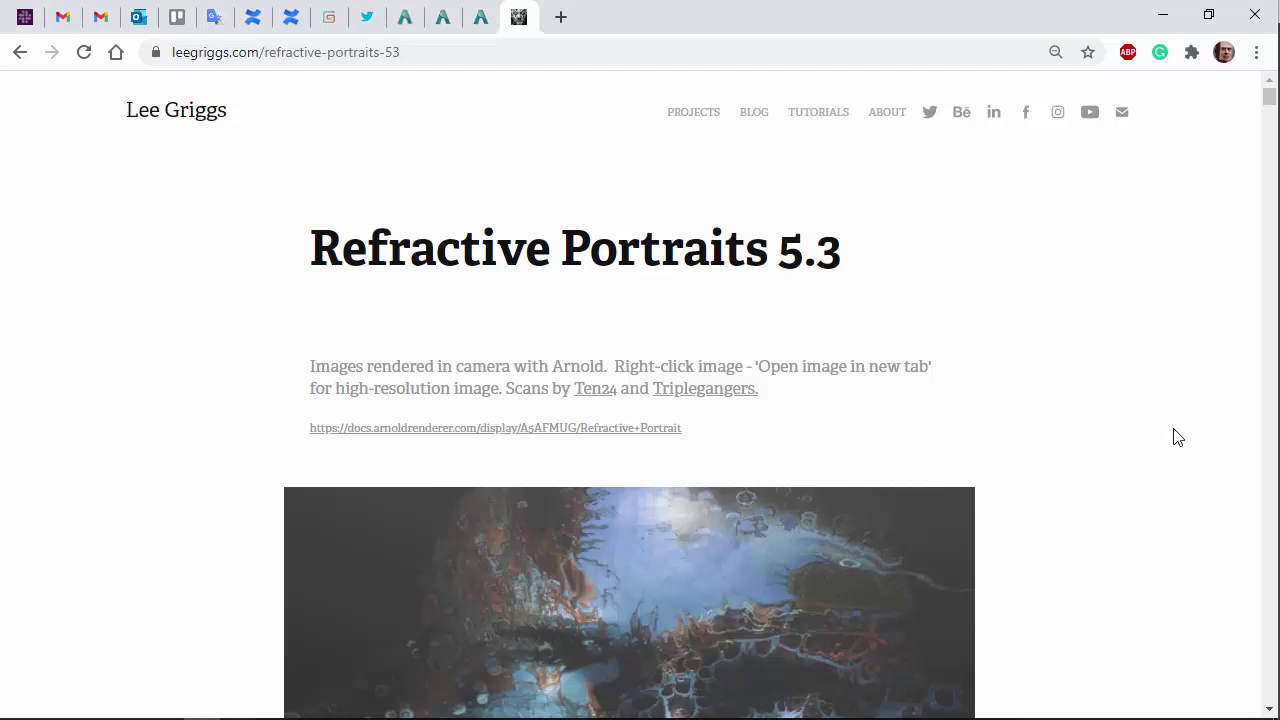
Scroll through the Refractive Portraits example images
{"action": "scroll", "coordinate": [1172, 428], "scroll_direction": "down", "scroll_amount": 10}
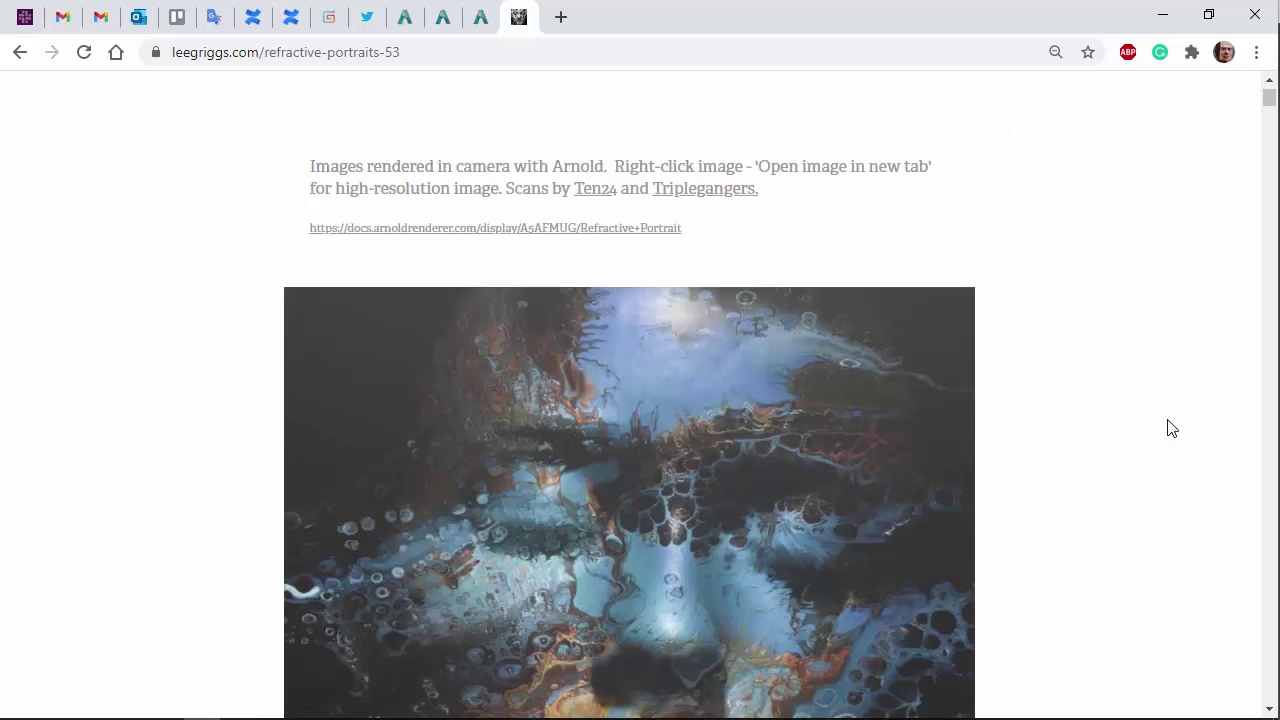
{"action": "scroll", "coordinate": [1172, 428], "scroll_direction": "down", "scroll_amount": 1}
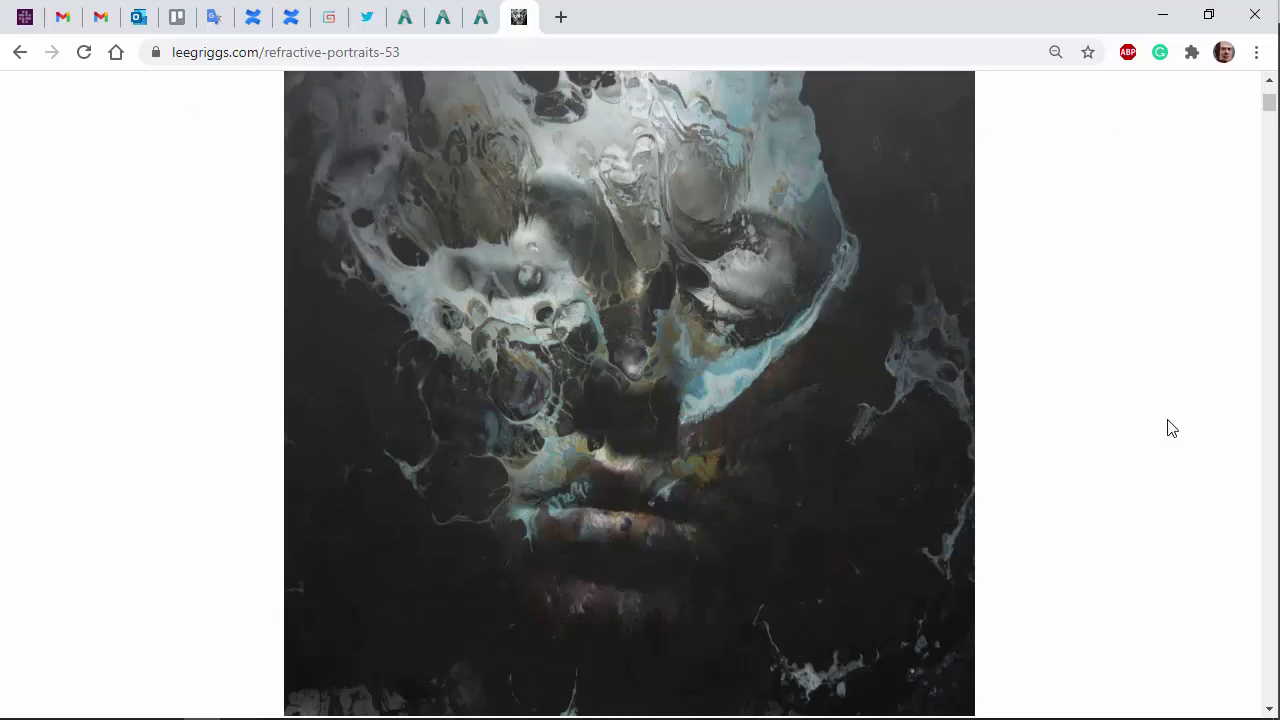
{"action": "scroll", "coordinate": [1172, 428], "scroll_direction": "down", "scroll_amount": 7}
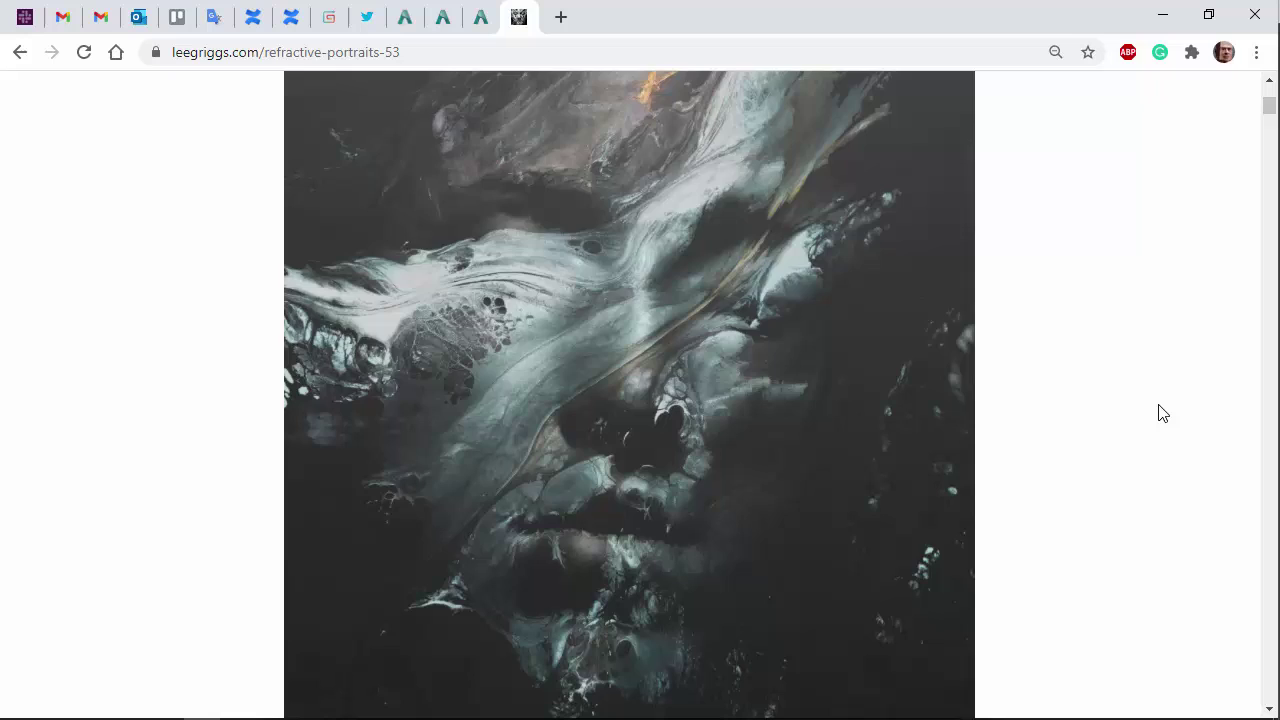
{"action": "scroll", "coordinate": [1163, 413], "scroll_direction": "down", "scroll_amount": 7}
{"action": "scroll", "coordinate": [1163, 413], "scroll_direction": "down", "scroll_amount": 9}
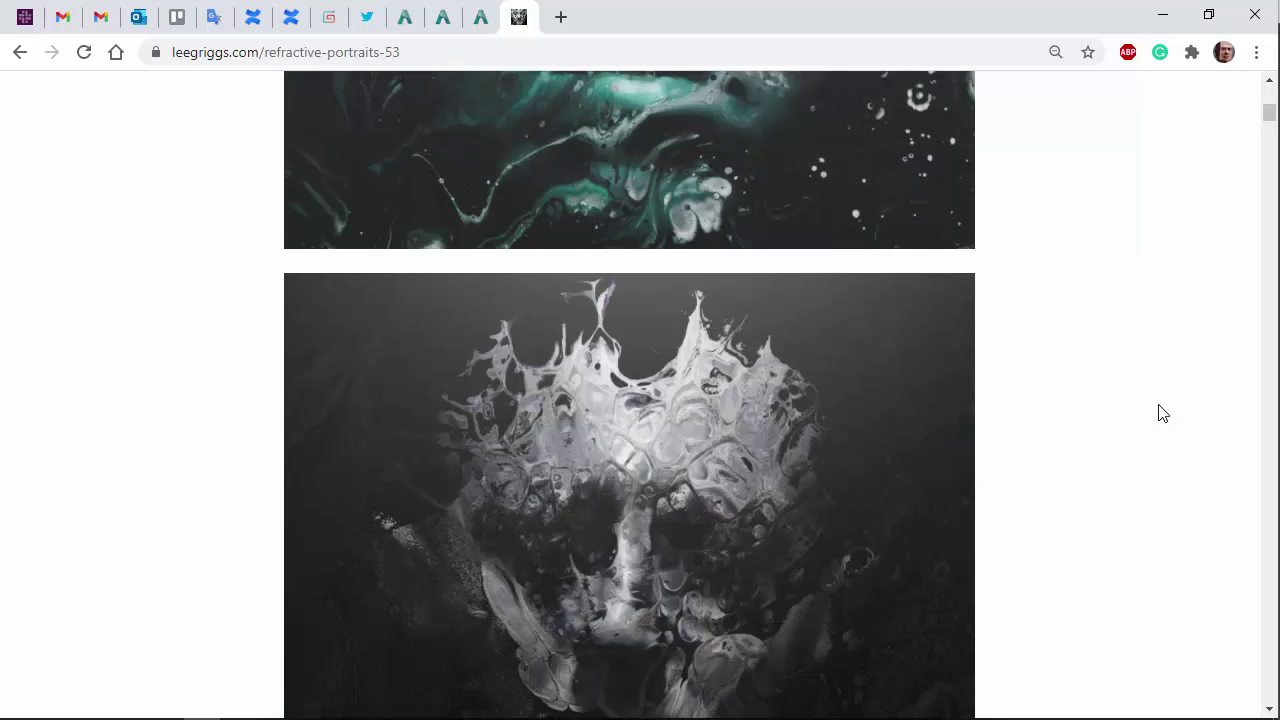
Review the Head Shader steps in the Arnold tutorial tab
{"action": "key", "text": "ctrl+shift+Tab"}
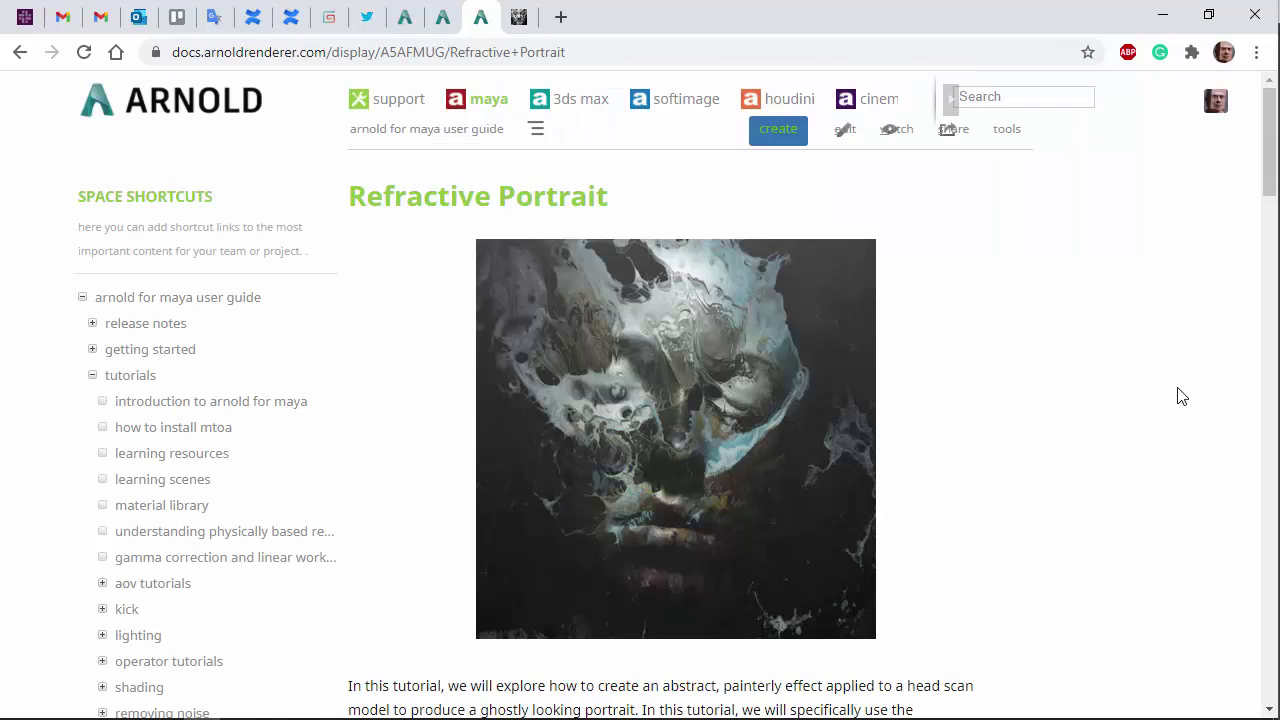
{"action": "scroll", "coordinate": [1183, 390], "scroll_direction": "down", "scroll_amount": 5}
{"action": "scroll", "coordinate": [1181, 396], "scroll_direction": "down", "scroll_amount": 5}
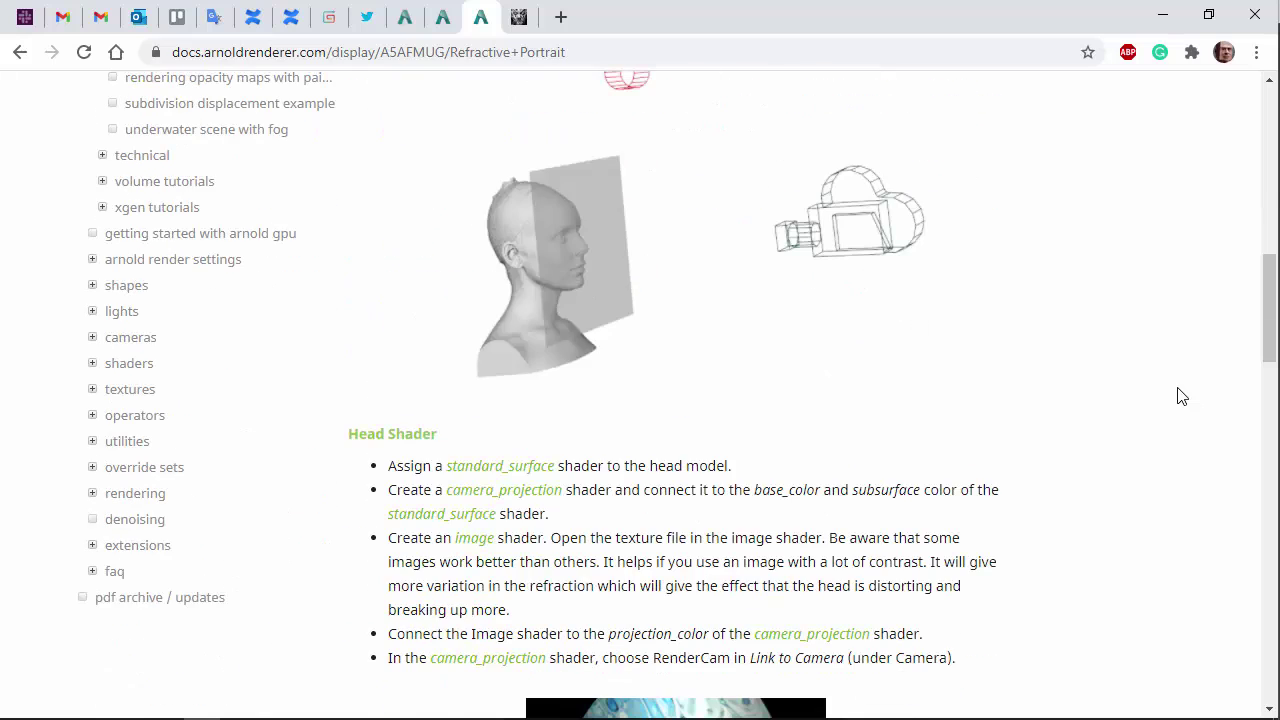
{"action": "key", "text": "Home"}
Back in Maya, inspect the head, plane and area light, then give the head a new aiStandardSurface
{"action": "key", "text": "alt+Tab"}
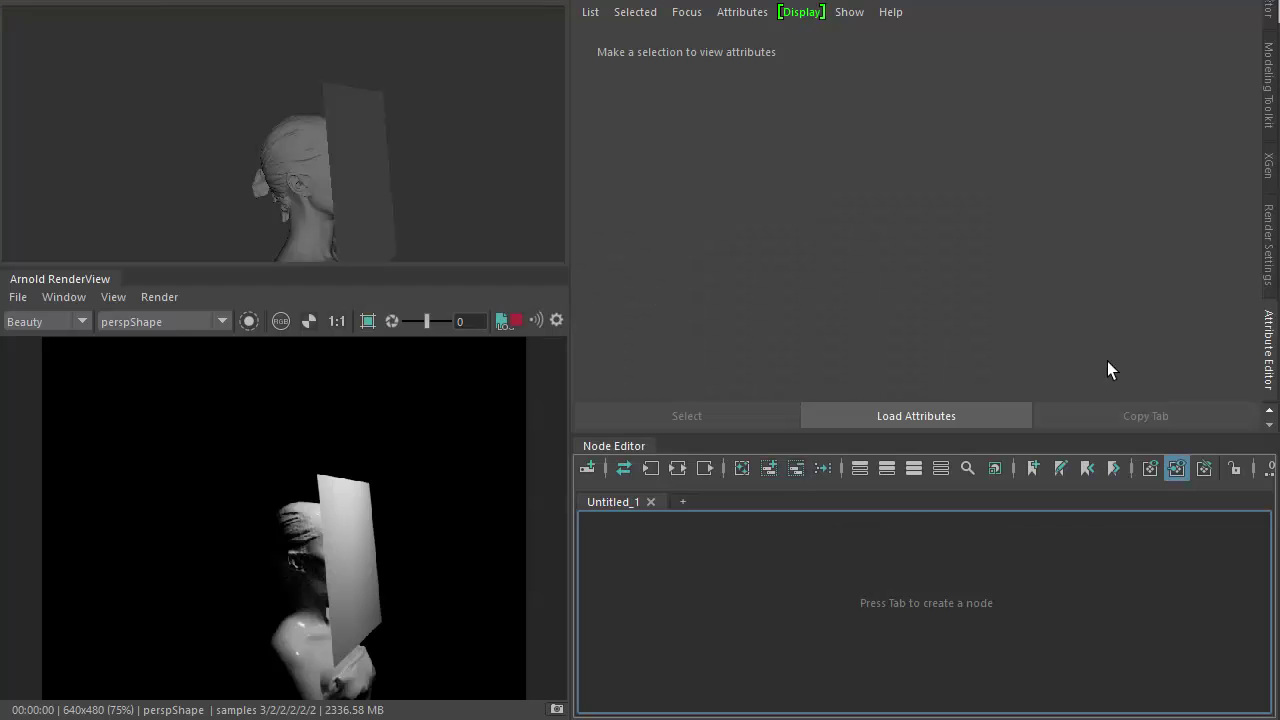
{"action": "left_click", "coordinate": [305, 191]}
{"action": "left_click_drag", "start_coordinate": [305, 195], "coordinate": [312, 207], "text": "alt"}
{"action": "left_click", "coordinate": [349, 114]}
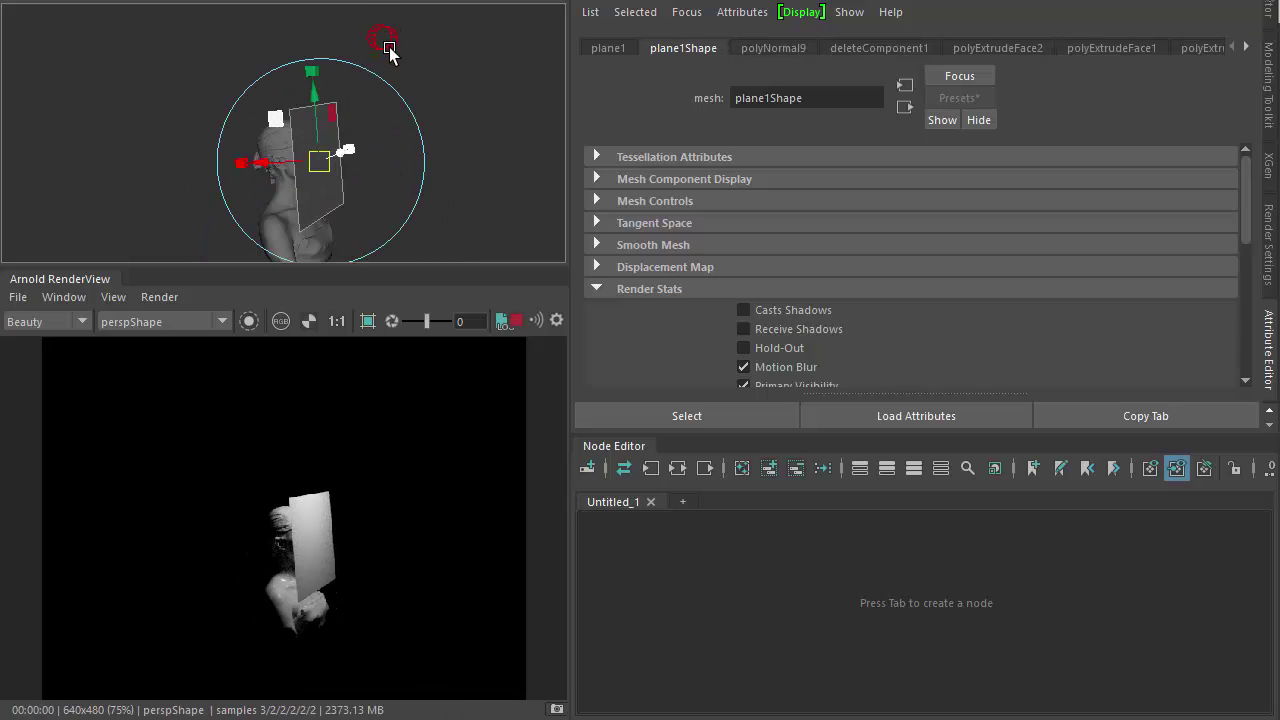
{"action": "left_click", "coordinate": [389, 45]}
{"action": "left_click_drag", "start_coordinate": [389, 45], "coordinate": [389, 69], "text": "alt"}
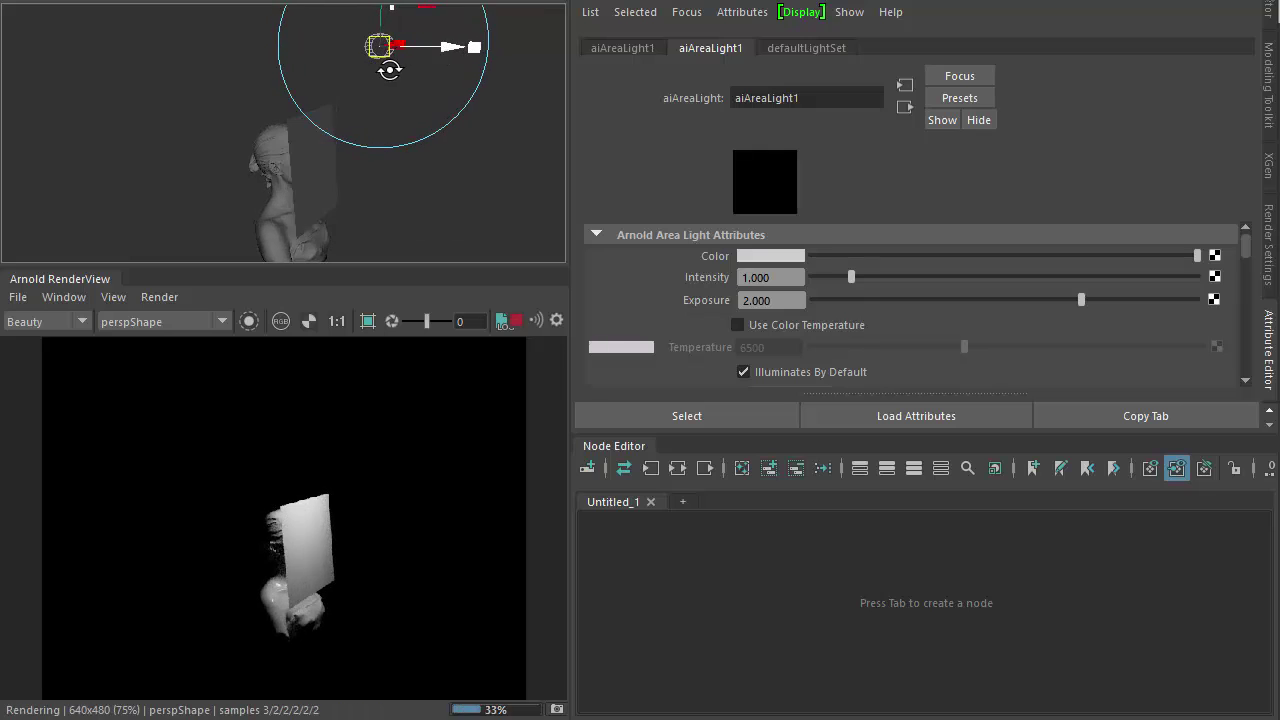
{"action": "left_click", "coordinate": [265, 160]}
{"action": "right_click", "coordinate": [266, 152]}
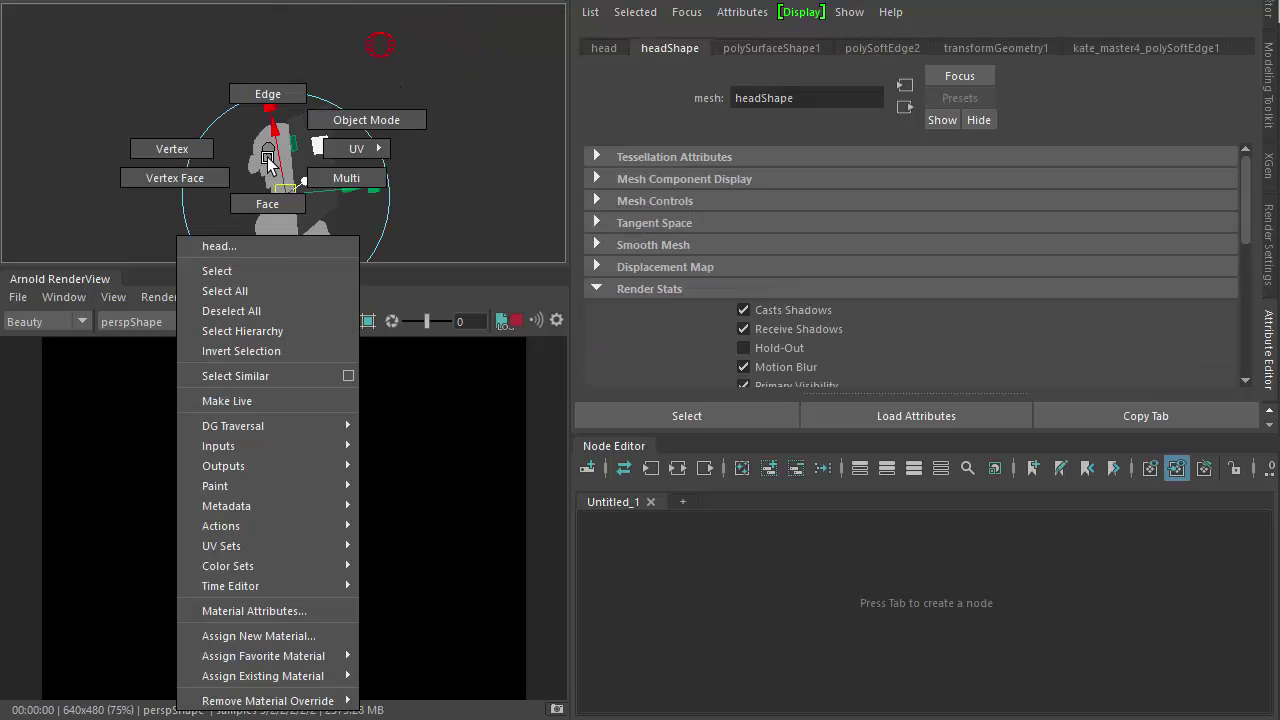
{"action": "left_click", "coordinate": [308, 636]}
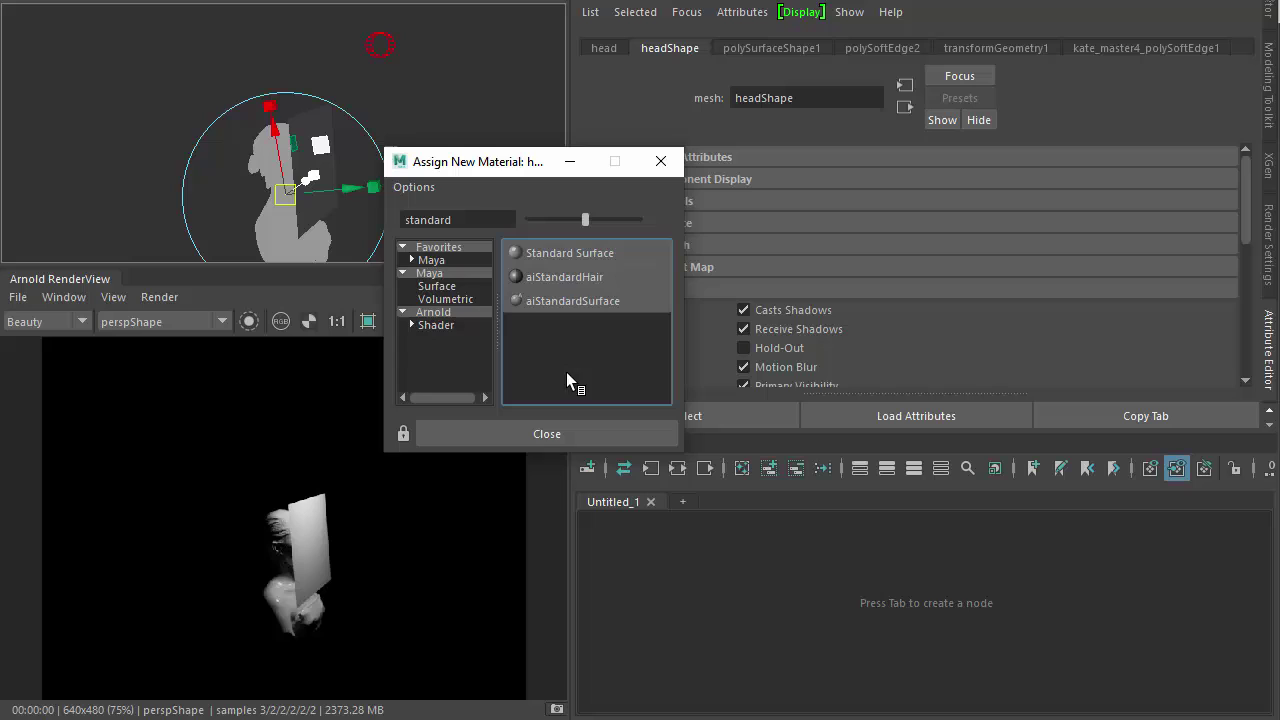
Rename the head's new shader node to head1 in the Node Editor
{"action": "left_click", "coordinate": [571, 299]}
{"action": "scroll", "coordinate": [844, 569], "scroll_direction": "up", "scroll_amount": 5}
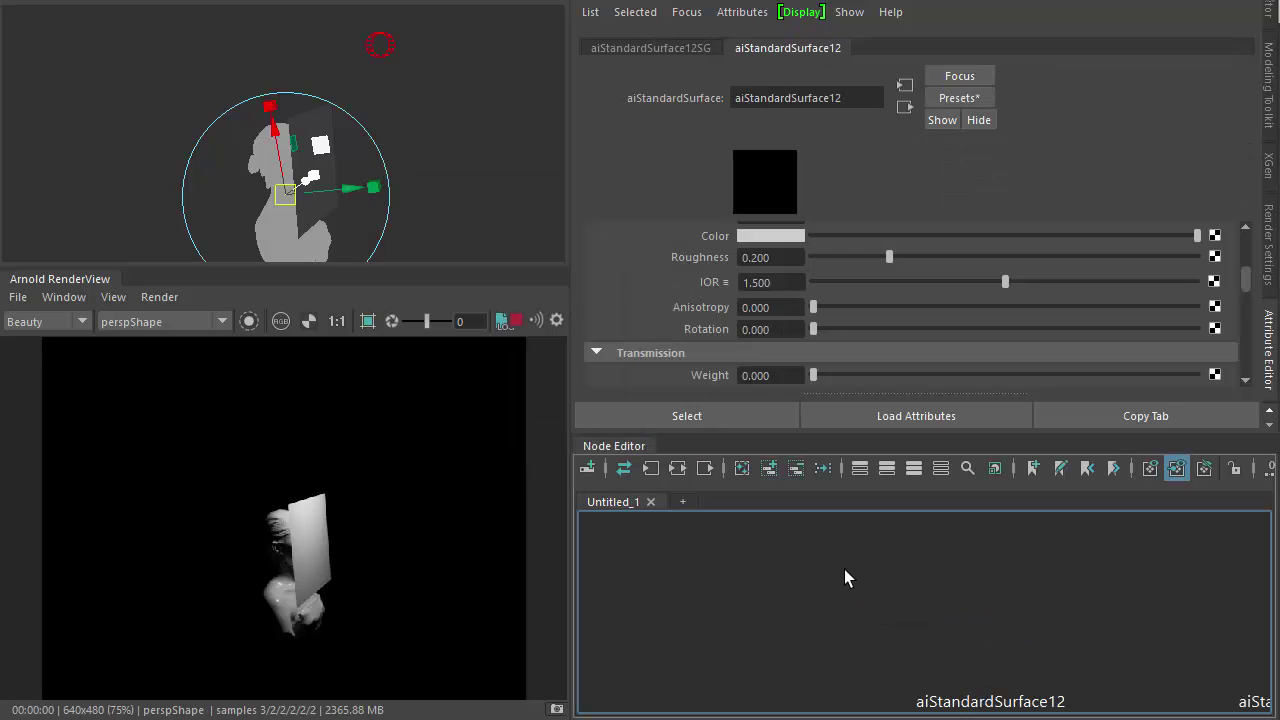
{"action": "double_click", "coordinate": [1043, 590]}
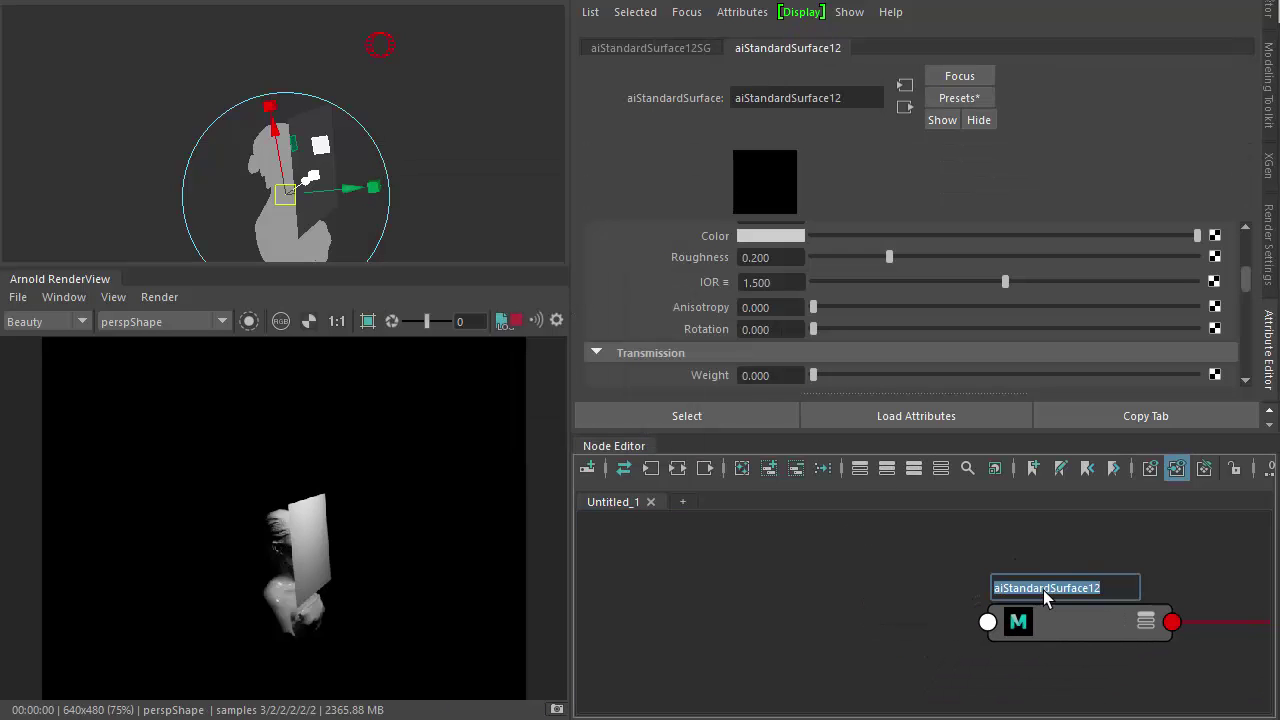
{"action": "type", "text": "head1"}
{"action": "key", "text": "Return"}
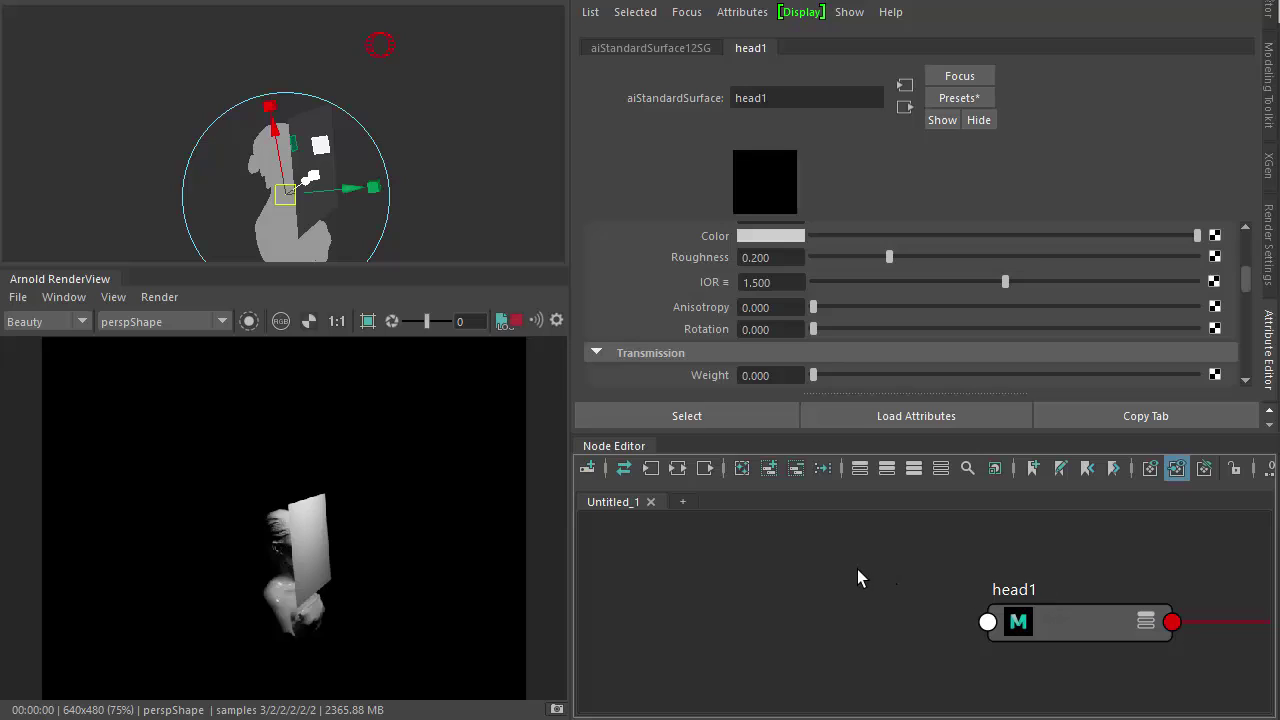
{"action": "key", "text": "Tab"}
Add an aiCameraProjection node from a 'camera' search and wire it into head1's Base Color
{"action": "type", "text": "c"}
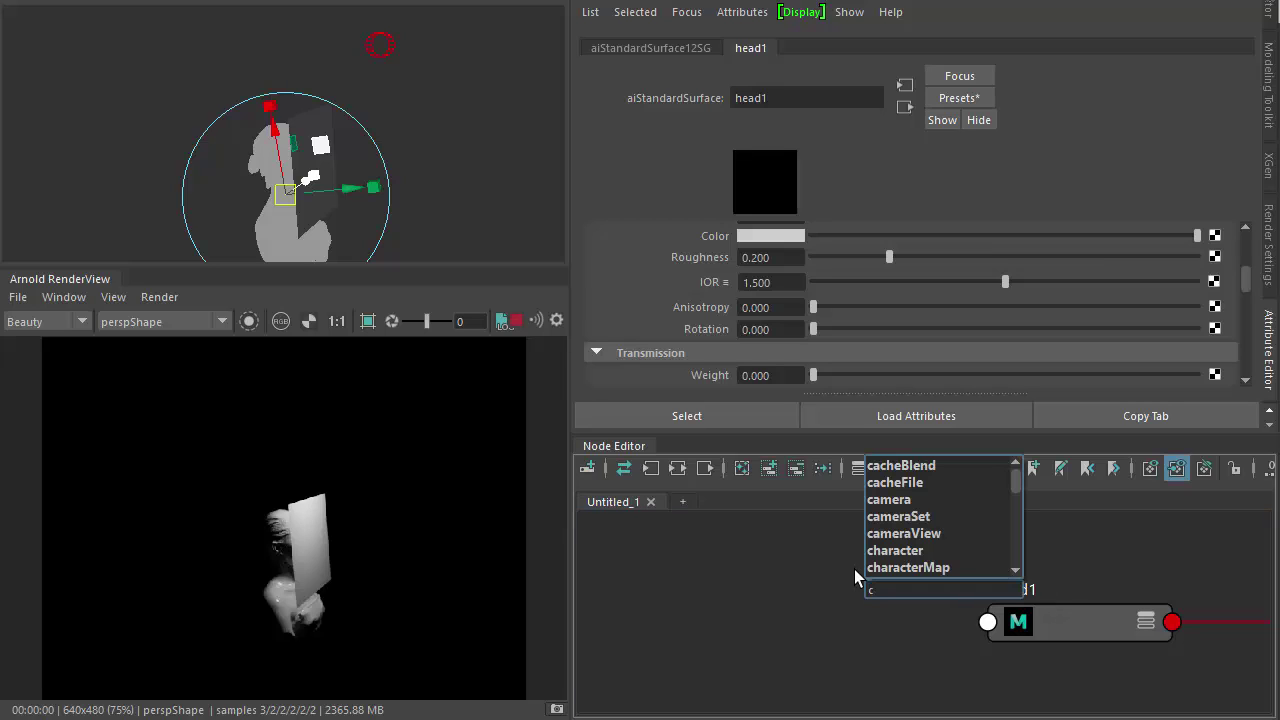
{"action": "type", "text": "amera"}
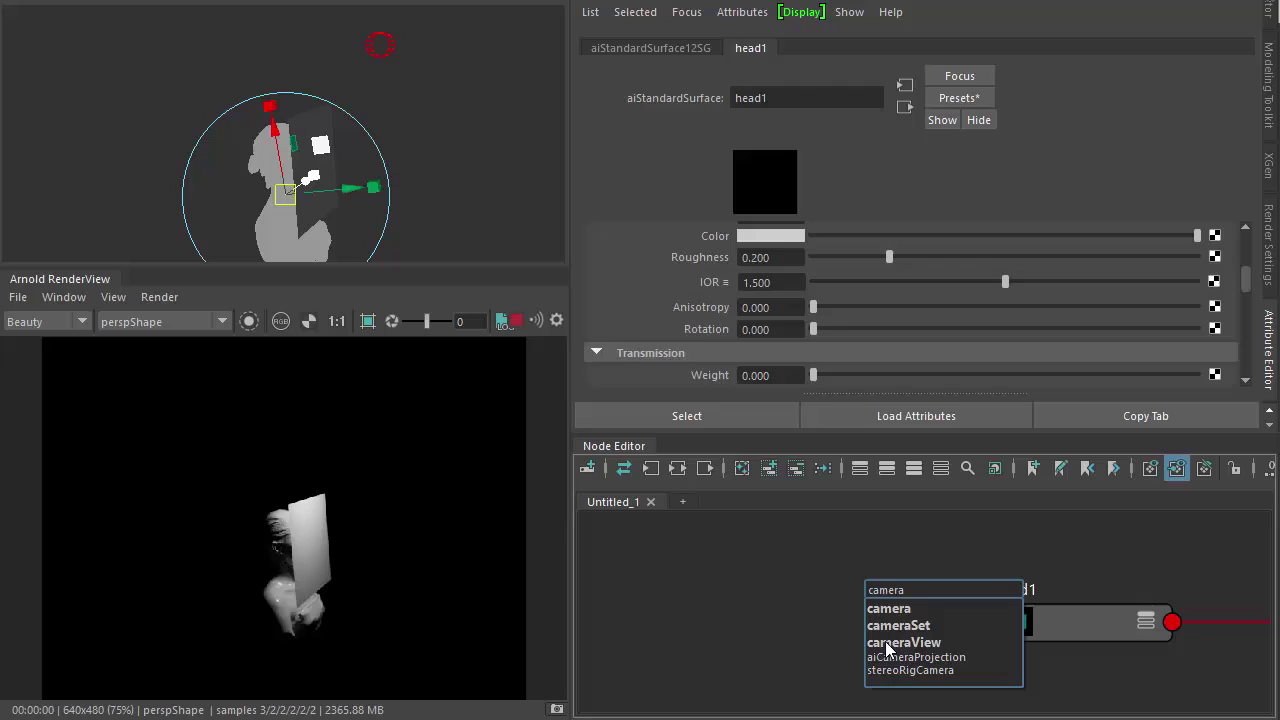
{"action": "left_click", "coordinate": [900, 657]}
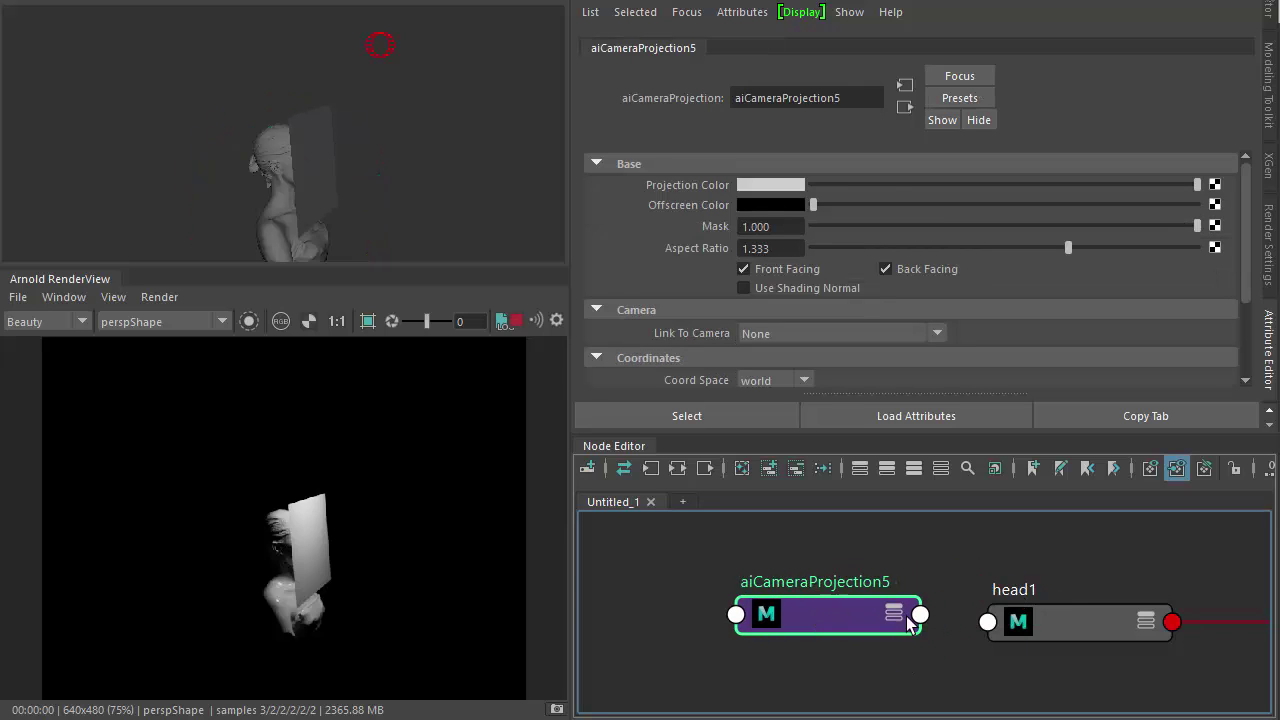
{"action": "left_click", "coordinate": [1053, 612]}
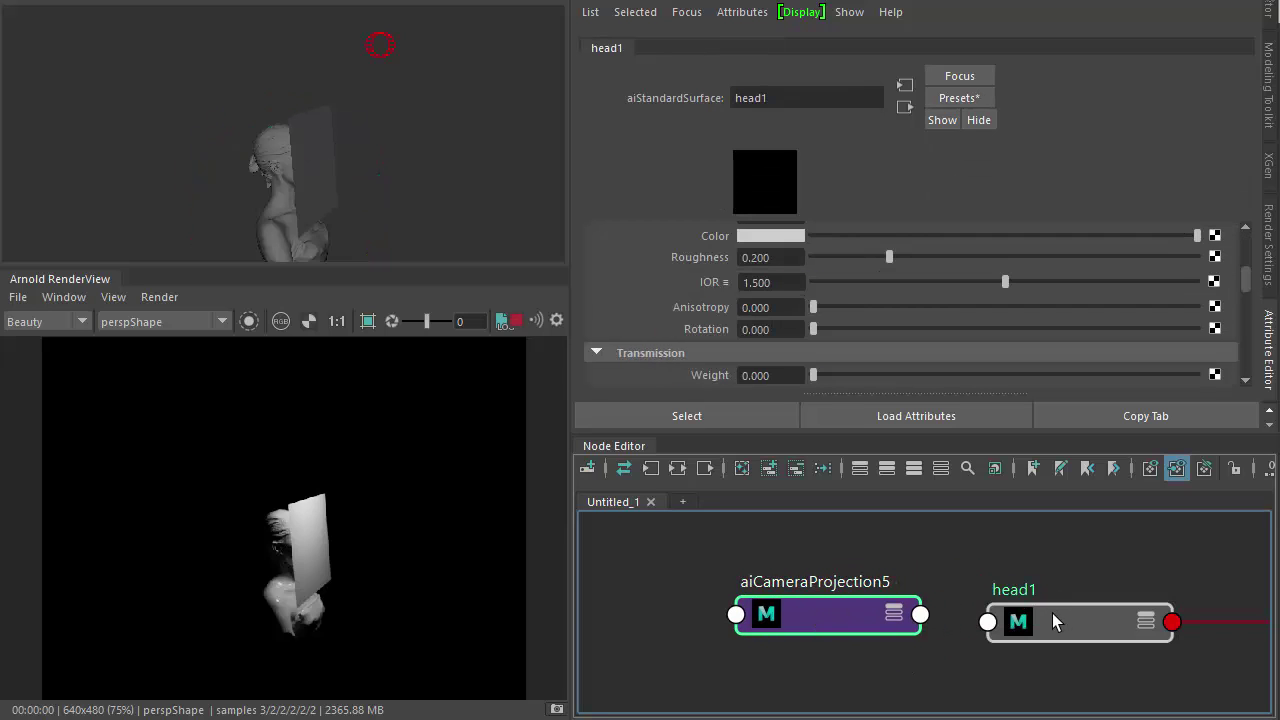
{"action": "scroll", "coordinate": [653, 295], "scroll_direction": "up", "scroll_amount": 5}
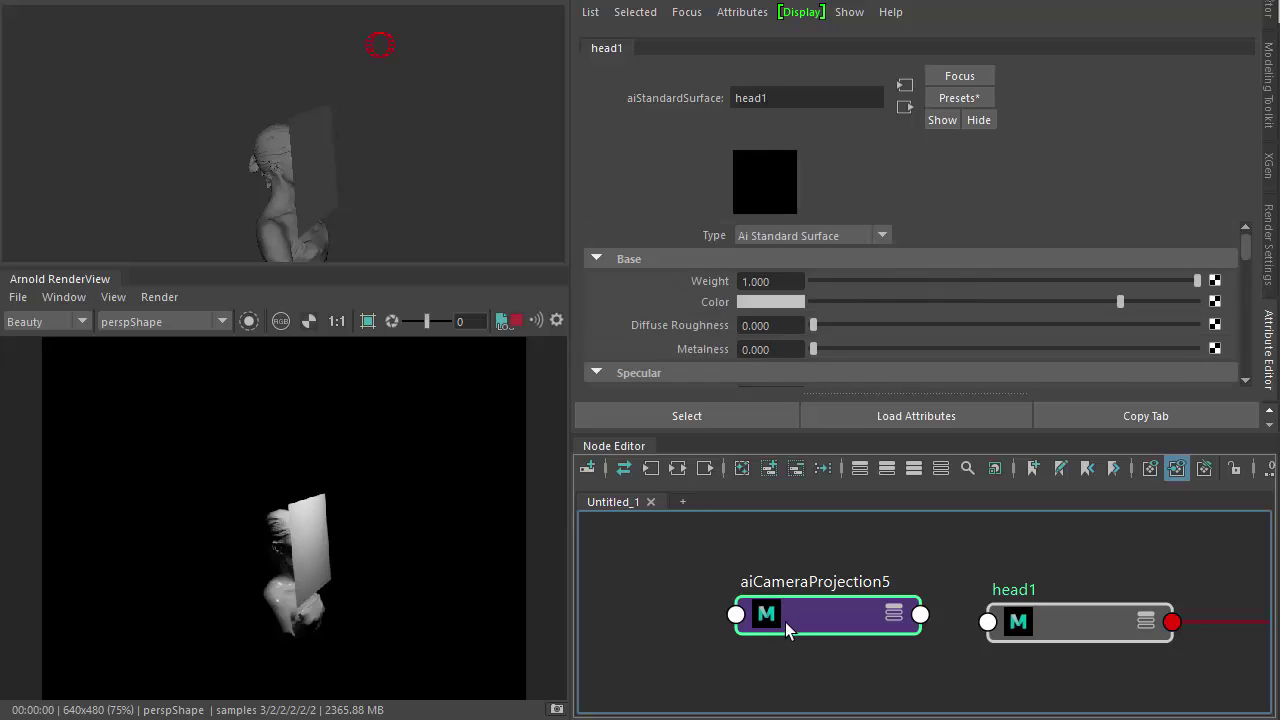
{"action": "middle_click_drag", "start_coordinate": [784, 416], "coordinate": [703, 303]}
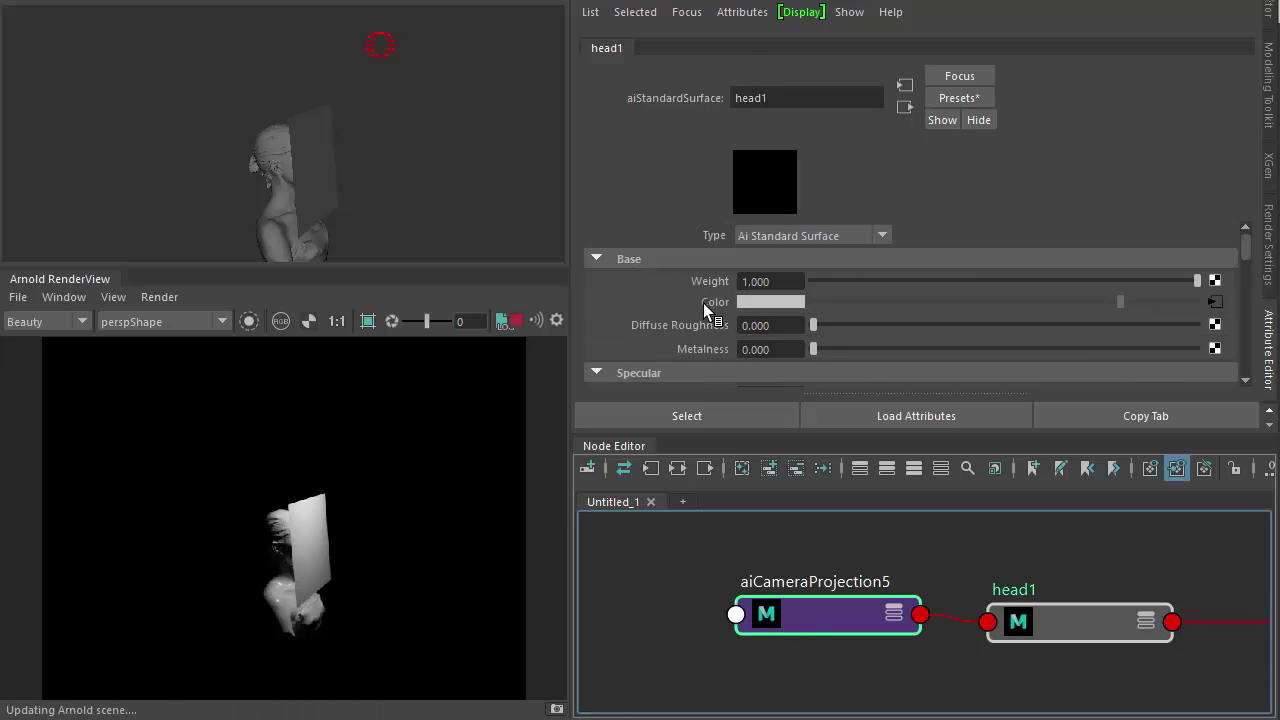
{"action": "left_click", "coordinate": [851, 624]}
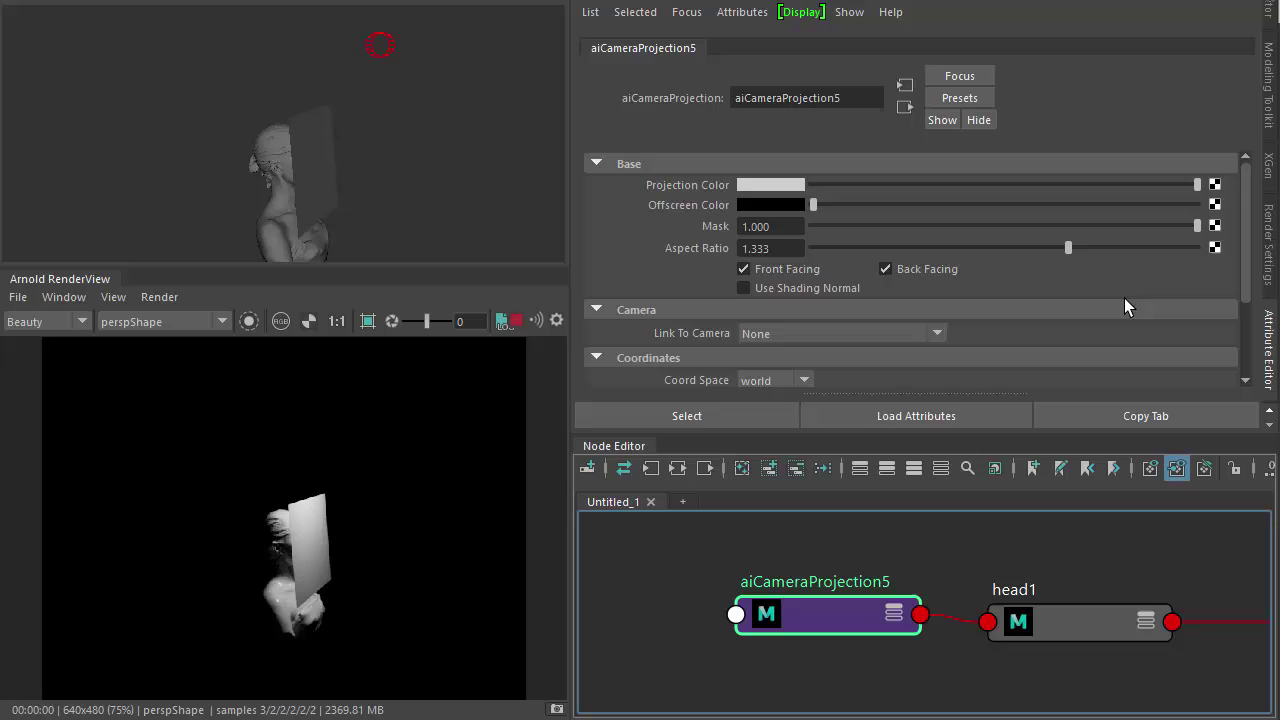
Plug an Arnold aiImage node loading texture.jpg into the projection's Projection Color
{"action": "left_click", "coordinate": [1214, 186]}
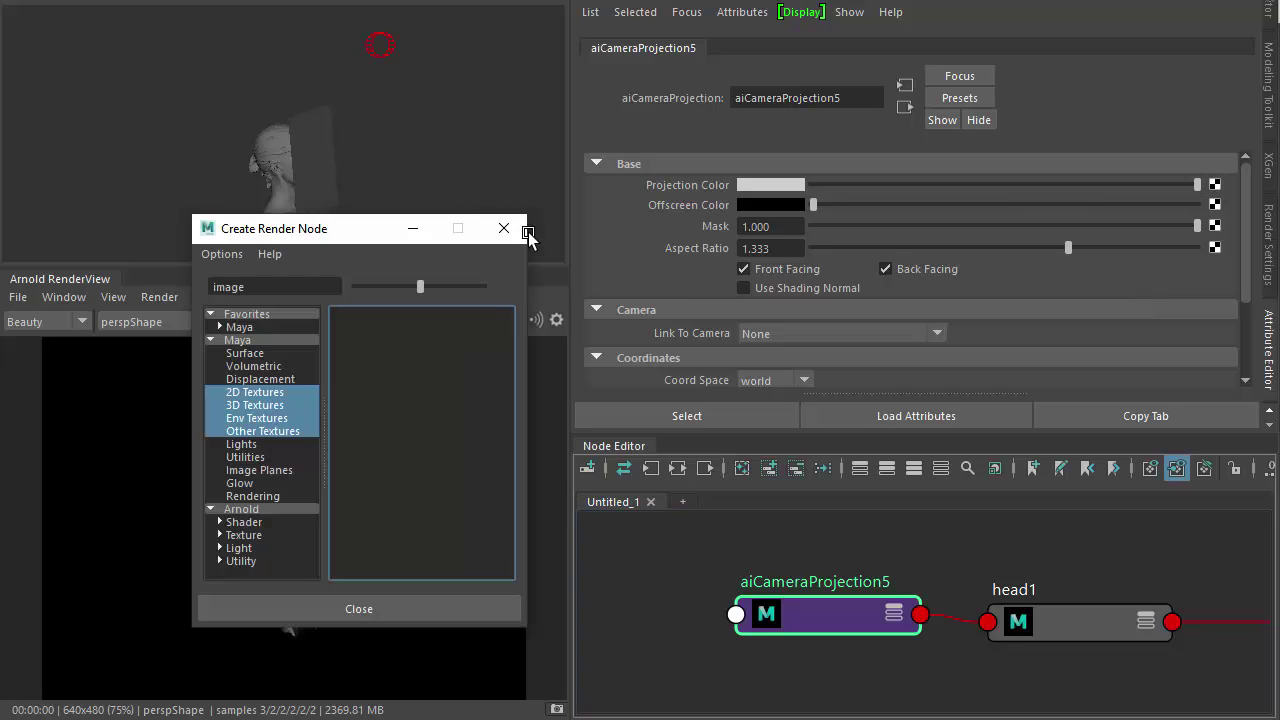
{"action": "left_click", "coordinate": [264, 509]}
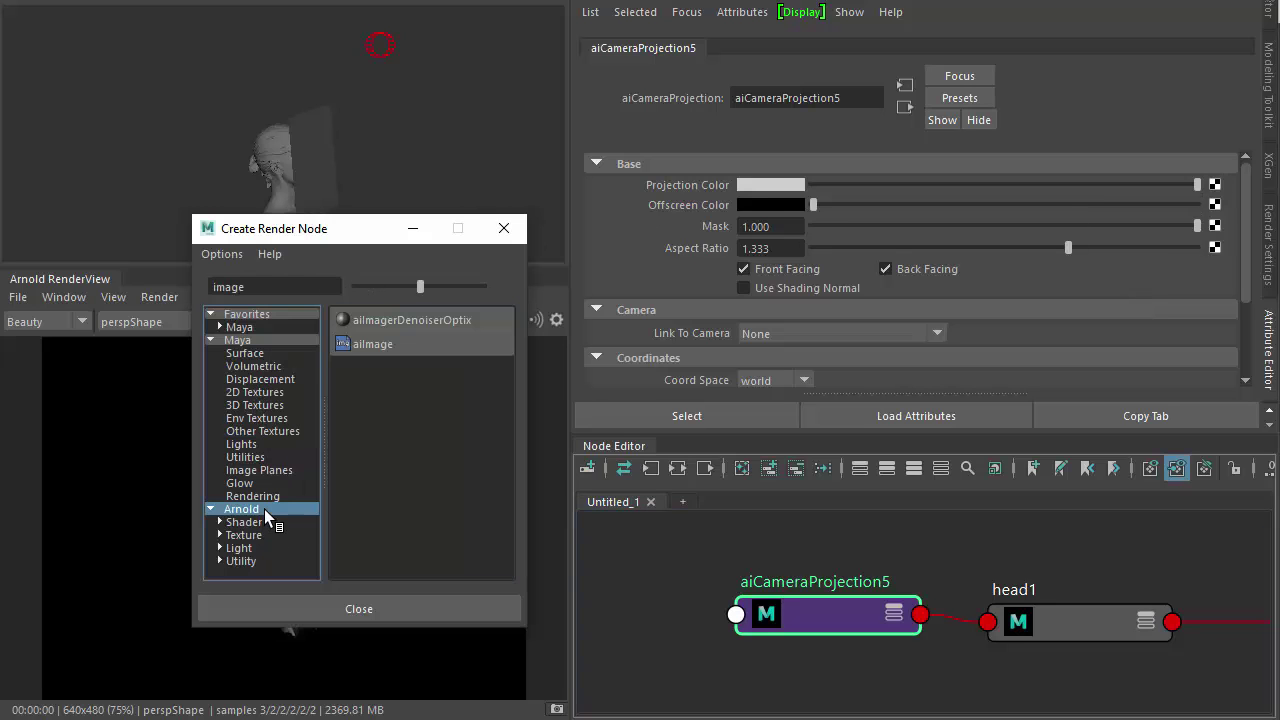
{"action": "left_click", "coordinate": [360, 344]}
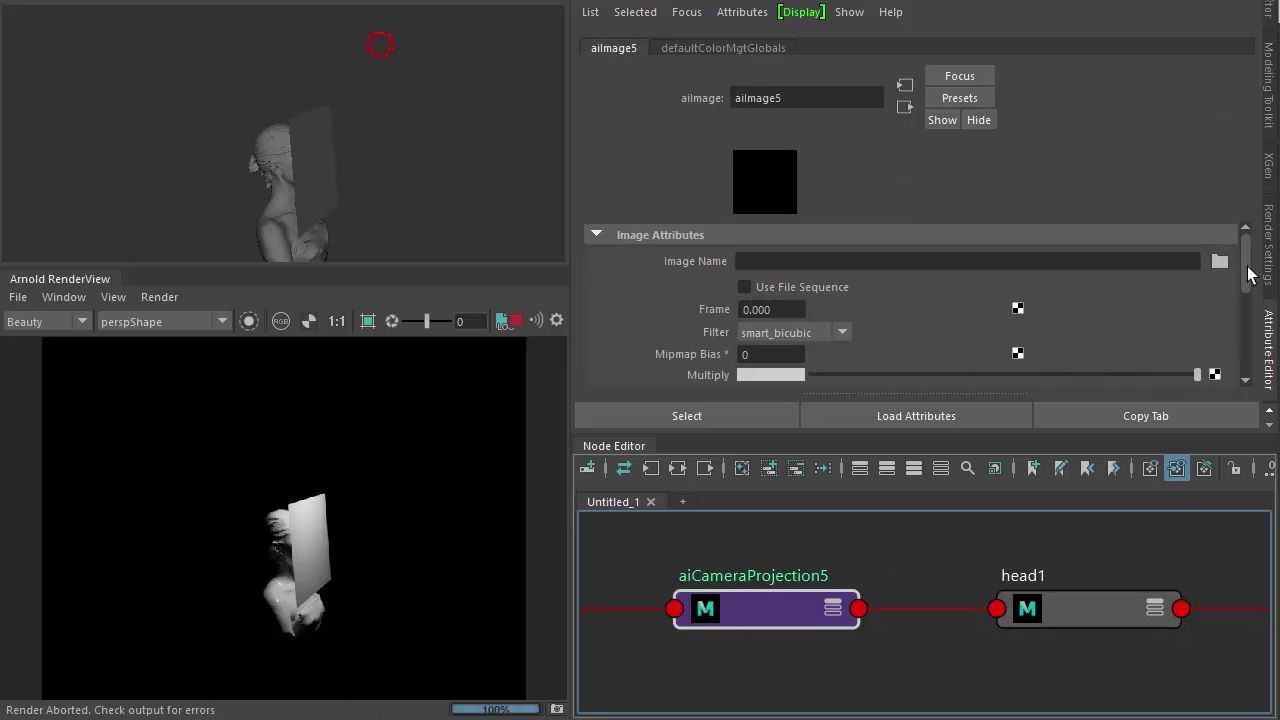
{"action": "left_click", "coordinate": [1219, 261]}
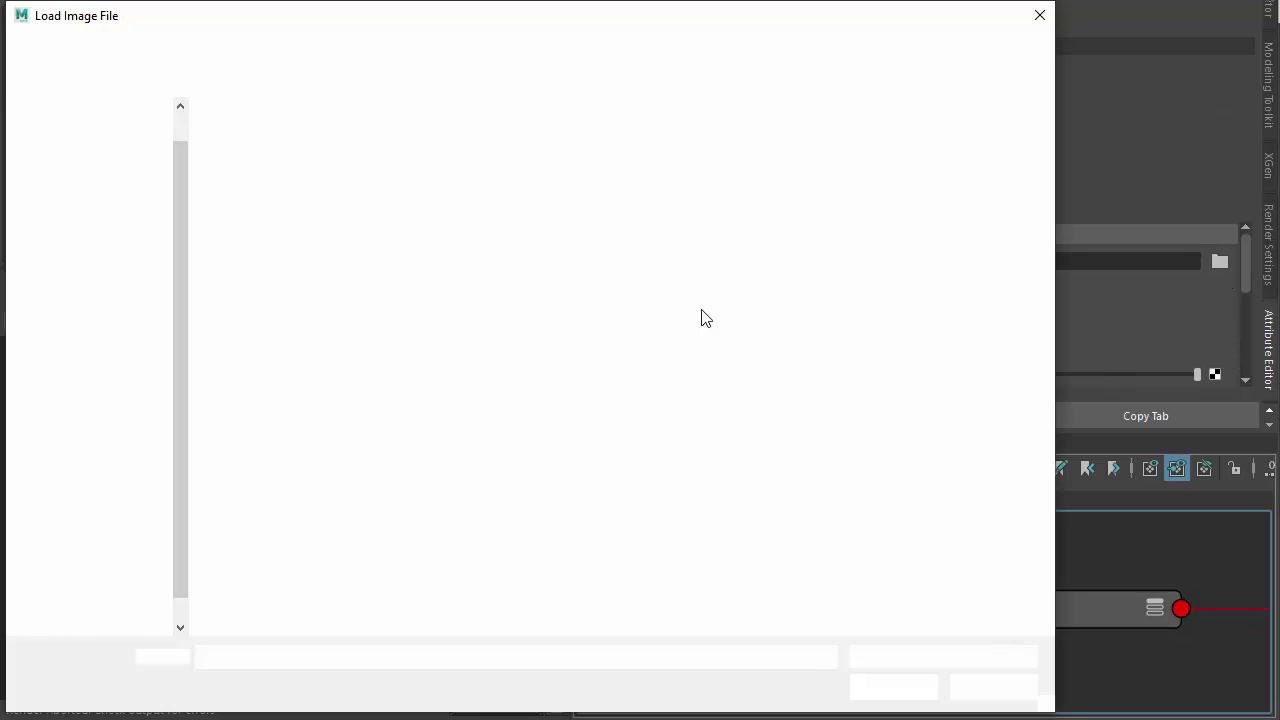
{"action": "double_click", "coordinate": [400, 185]}
{"action": "middle_click_drag", "start_coordinate": [737, 535], "coordinate": [871, 529]}
{"action": "left_click_drag", "start_coordinate": [480, 240], "coordinate": [380, 188], "text": "alt"}
Assign the plane a new aiStandardSurface, move its shader nodes aside, and rename it plane3
{"action": "key", "text": "a"}
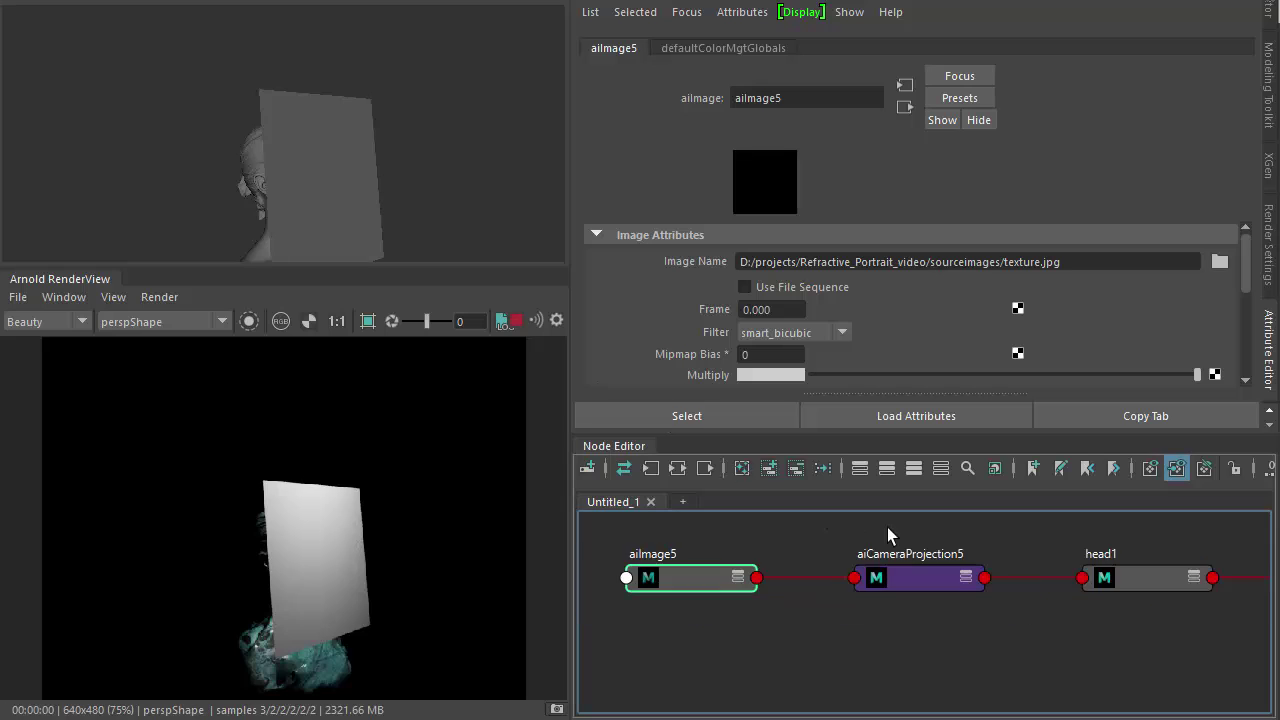
{"action": "right_click", "coordinate": [353, 147]}
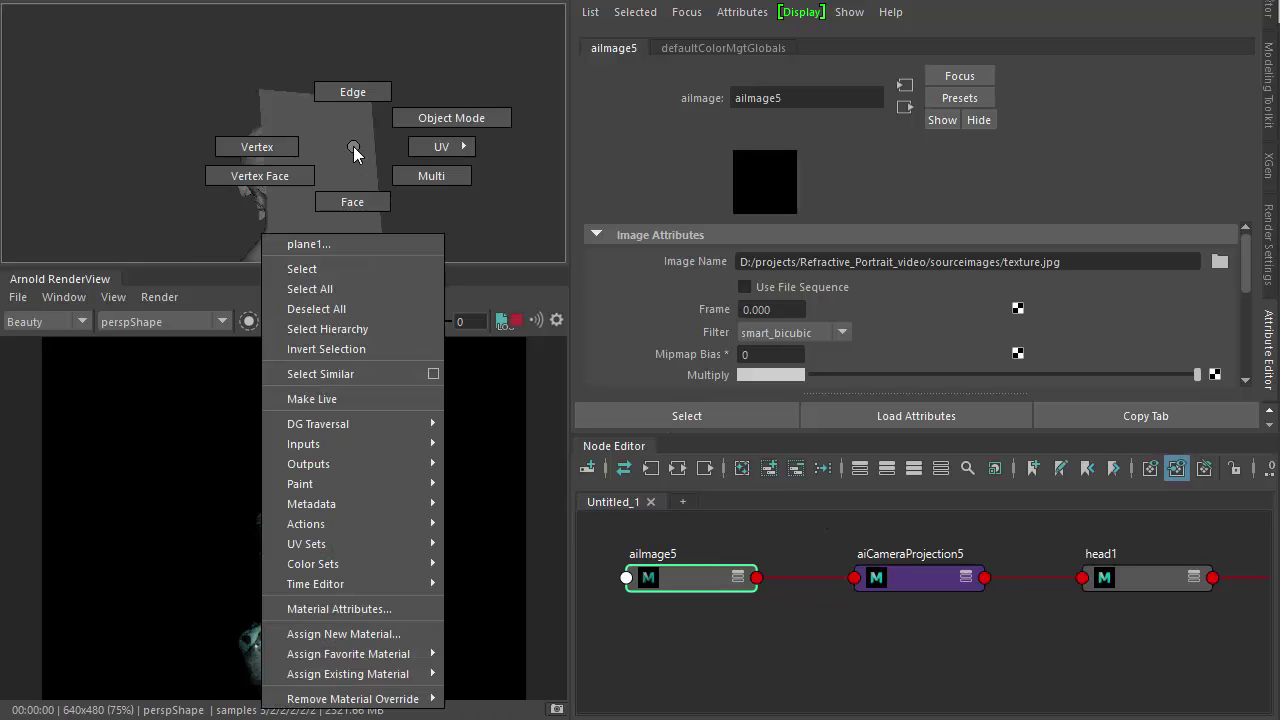
{"action": "left_click", "coordinate": [393, 634]}
{"action": "left_click", "coordinate": [578, 302]}
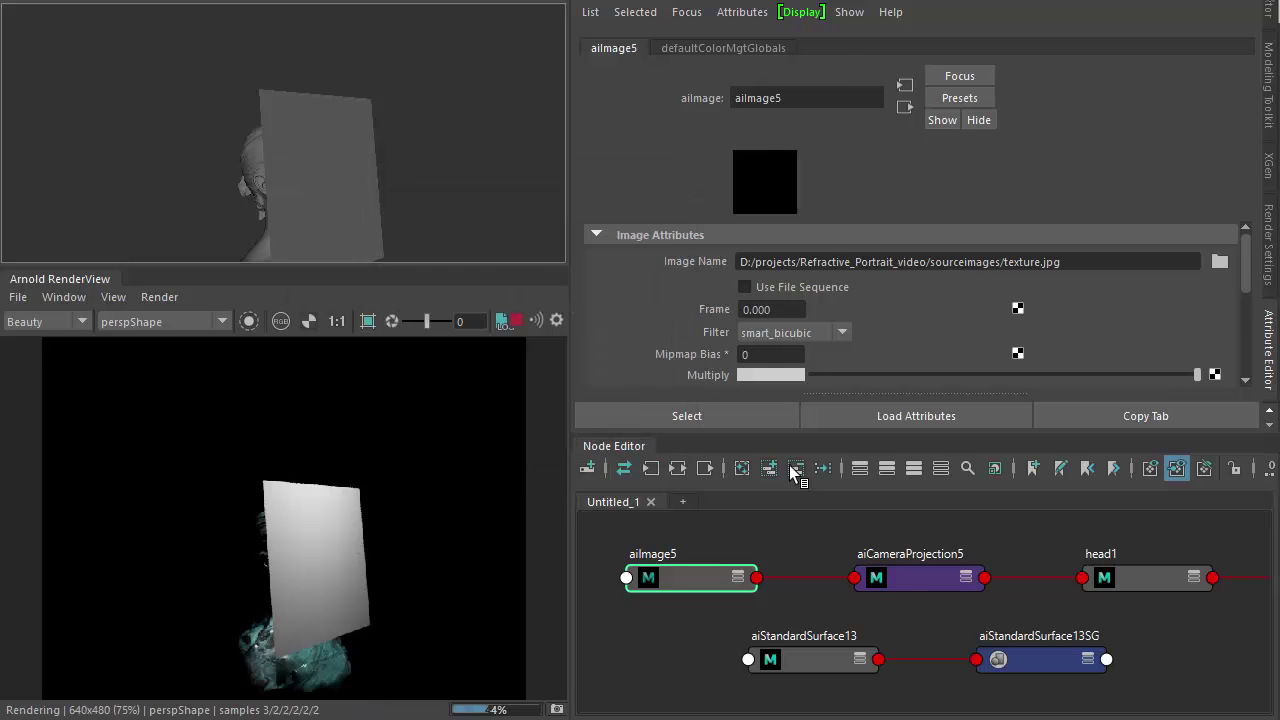
{"action": "middle_click_drag", "start_coordinate": [913, 636], "coordinate": [858, 618], "text": "alt"}
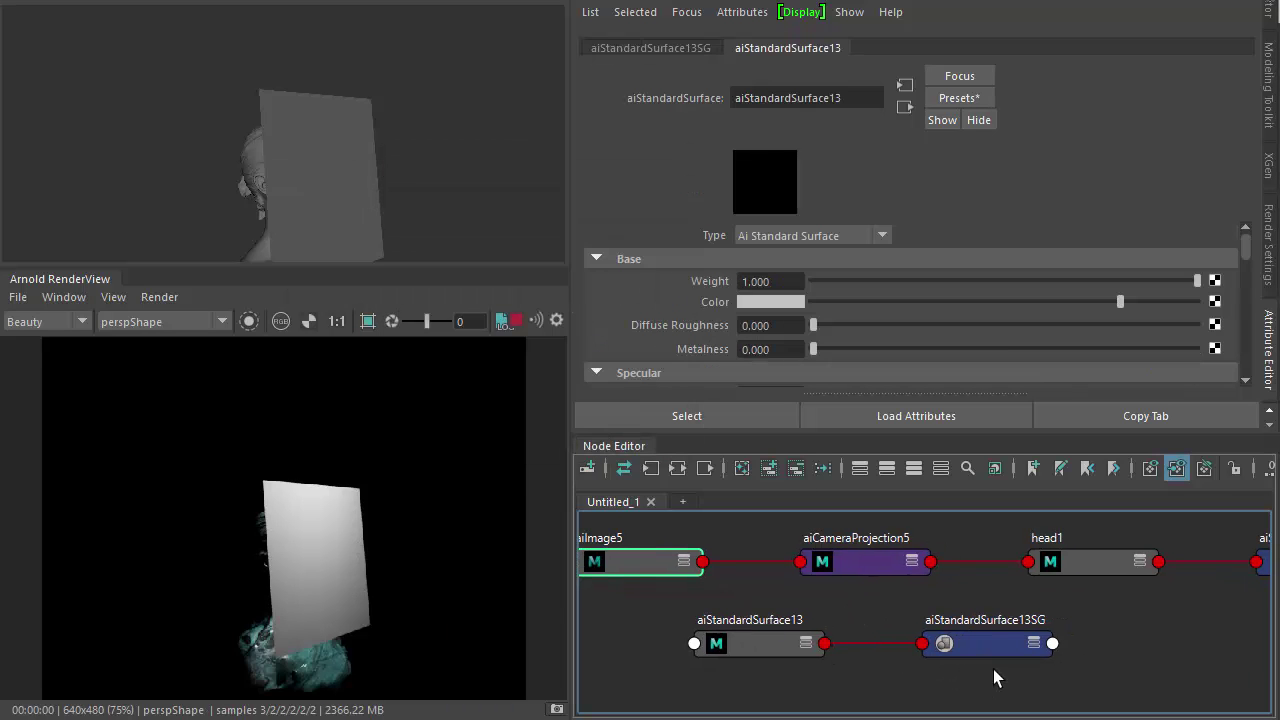
{"action": "left_click_drag", "start_coordinate": [771, 614], "coordinate": [1008, 700]}
{"action": "left_click_drag", "start_coordinate": [787, 650], "coordinate": [1115, 648]}
{"action": "double_click", "coordinate": [1077, 620]}
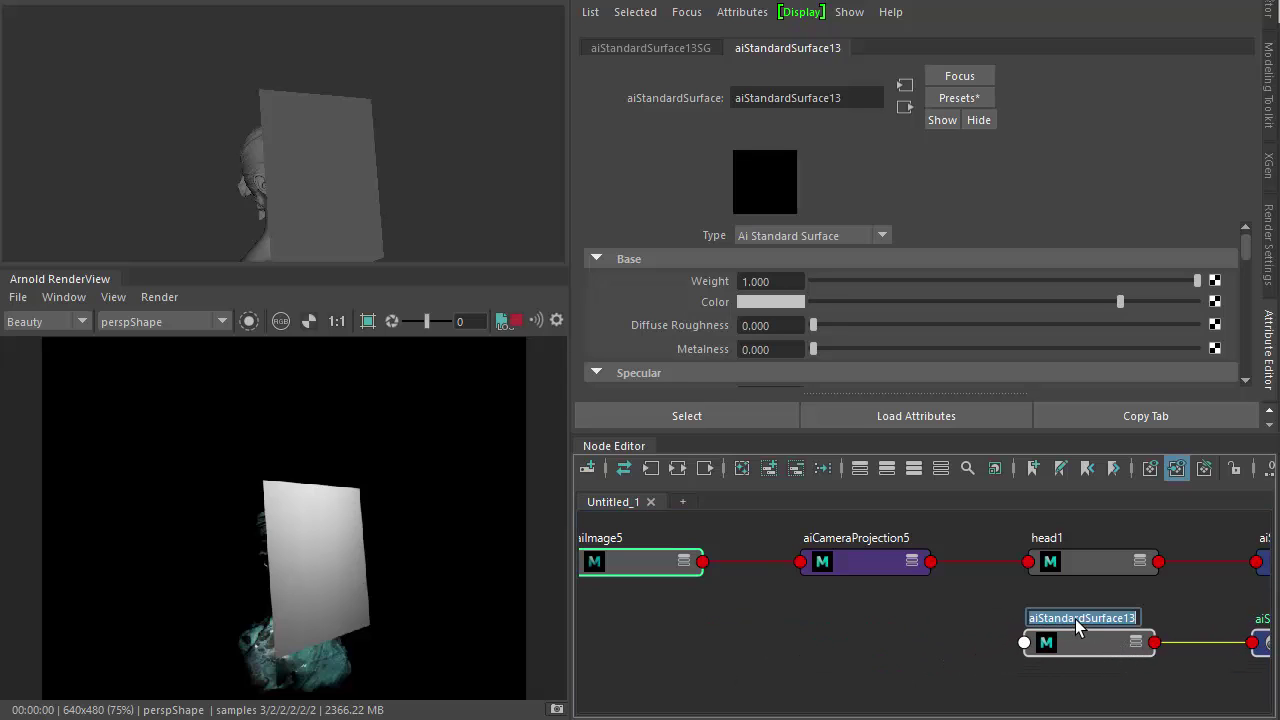
{"action": "type", "text": "plane3"}
{"action": "key", "text": "Return"}
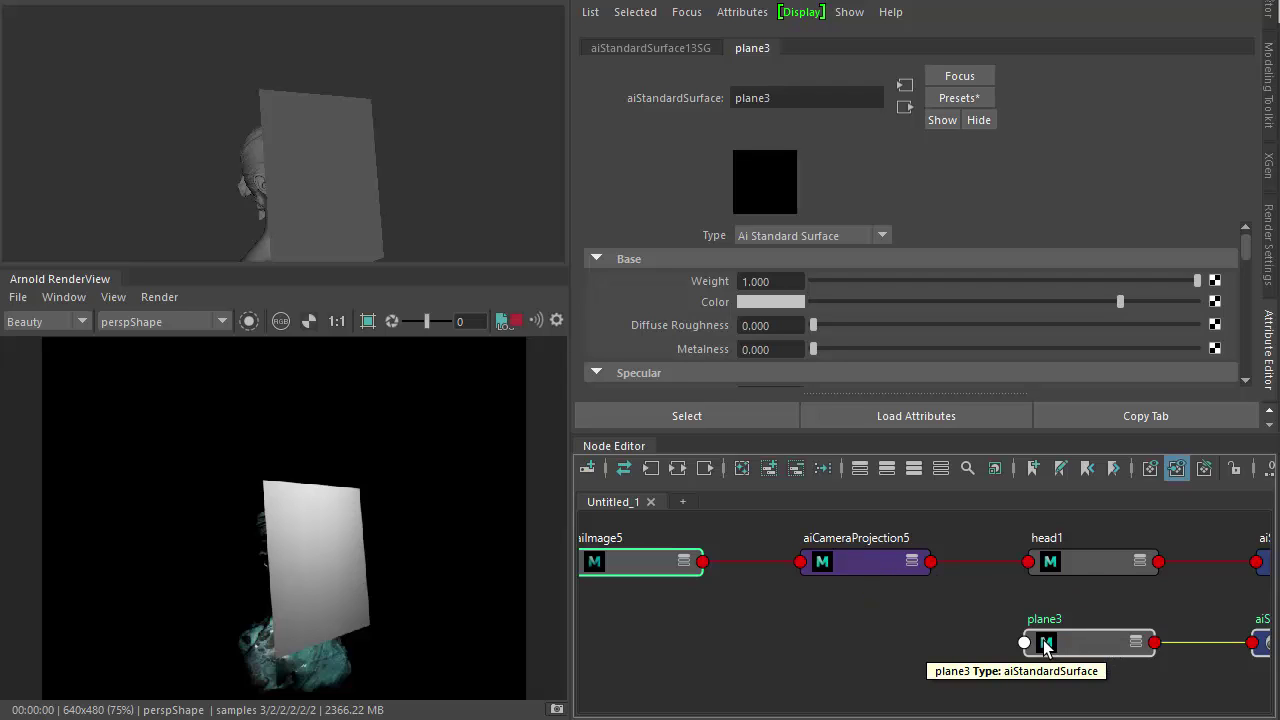
Create an aiRange node from a 'range' search and connect aiCameraProjection5 into aiRange4's Input
{"action": "key", "text": "Tab"}
{"action": "type", "text": "range"}
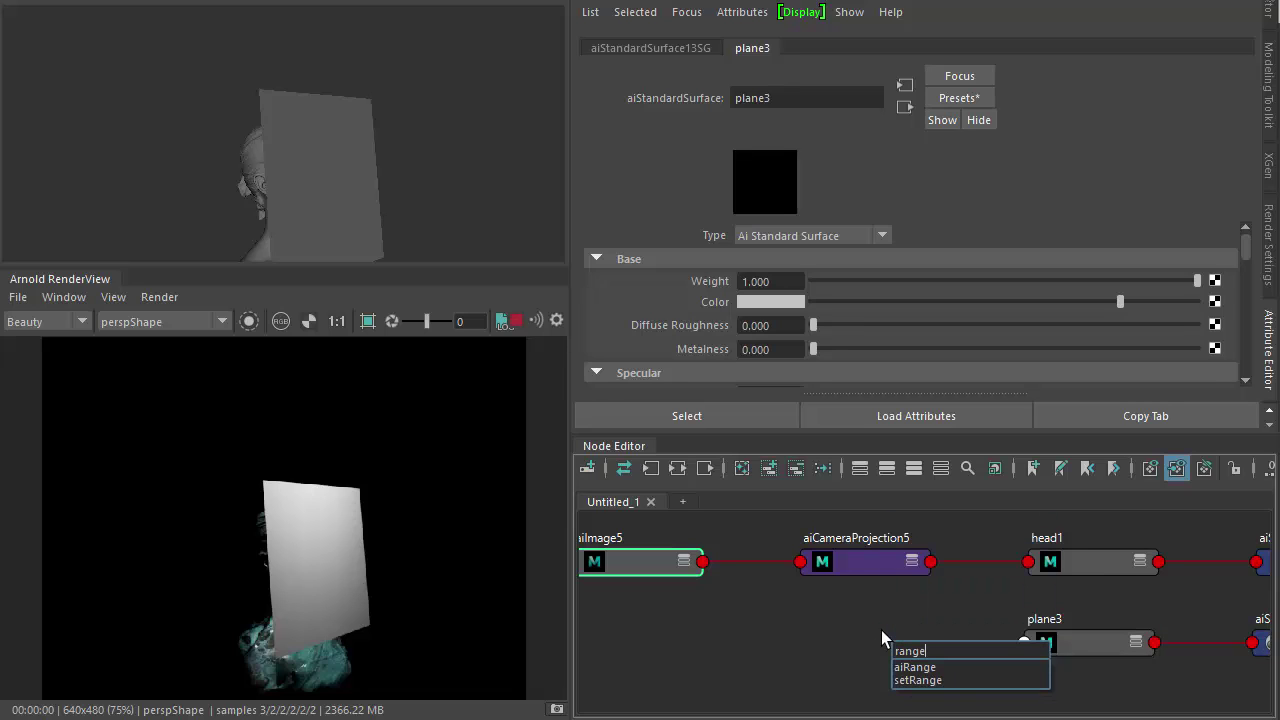
{"action": "key", "text": "Return"}
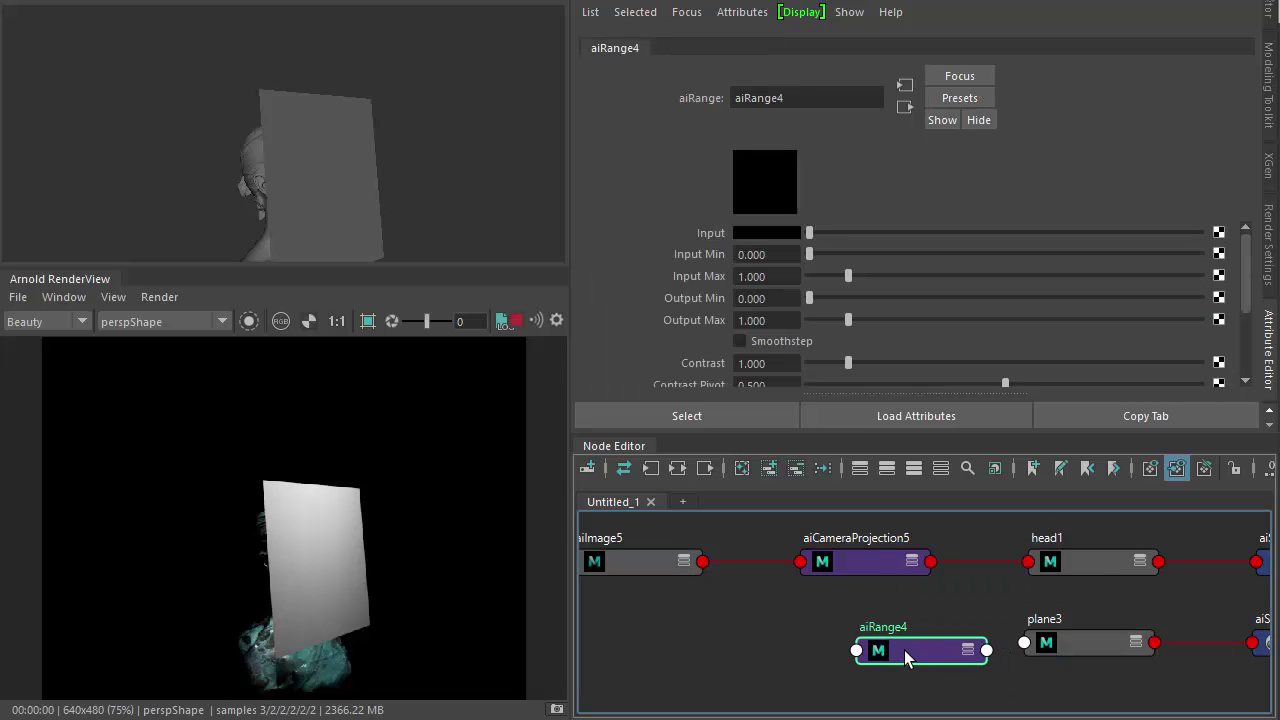
{"action": "left_click", "coordinate": [867, 557], "text": "shift"}
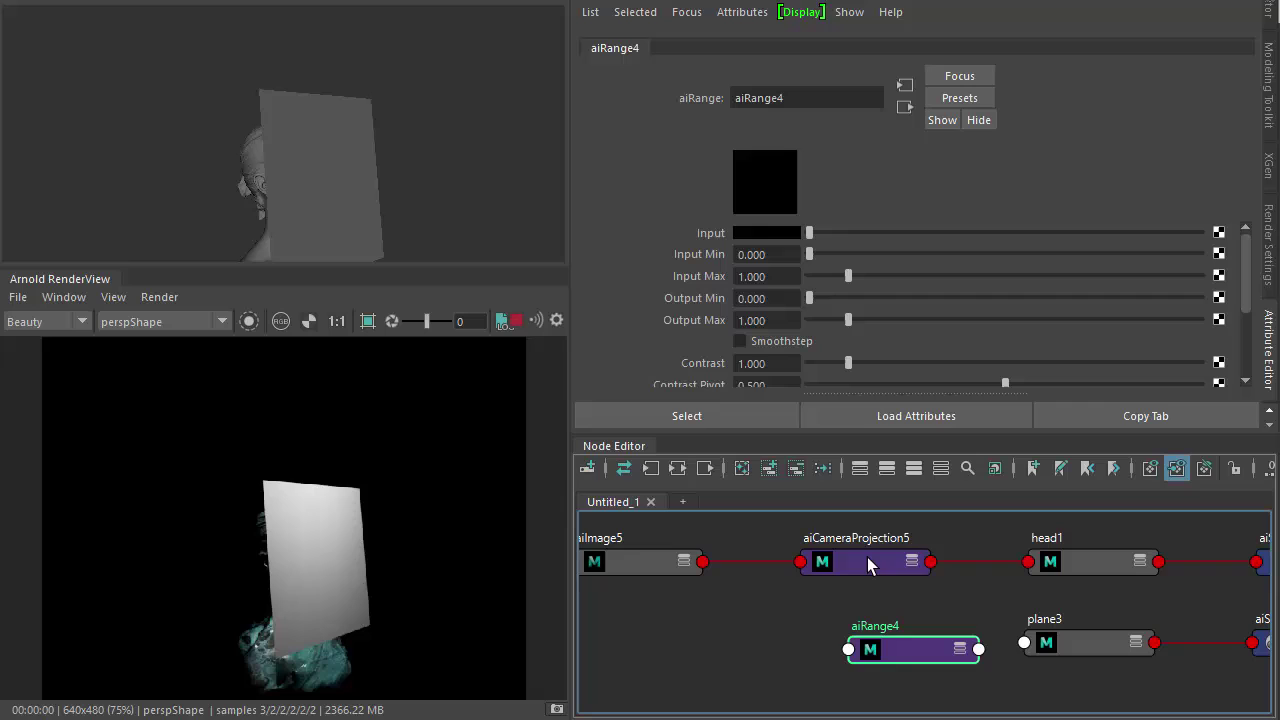
{"action": "left_click", "coordinate": [903, 648]}
{"action": "middle_click_drag", "start_coordinate": [687, 230], "coordinate": [687, 230]}
{"action": "middle_click_drag", "start_coordinate": [834, 523], "coordinate": [669, 581], "text": "alt"}
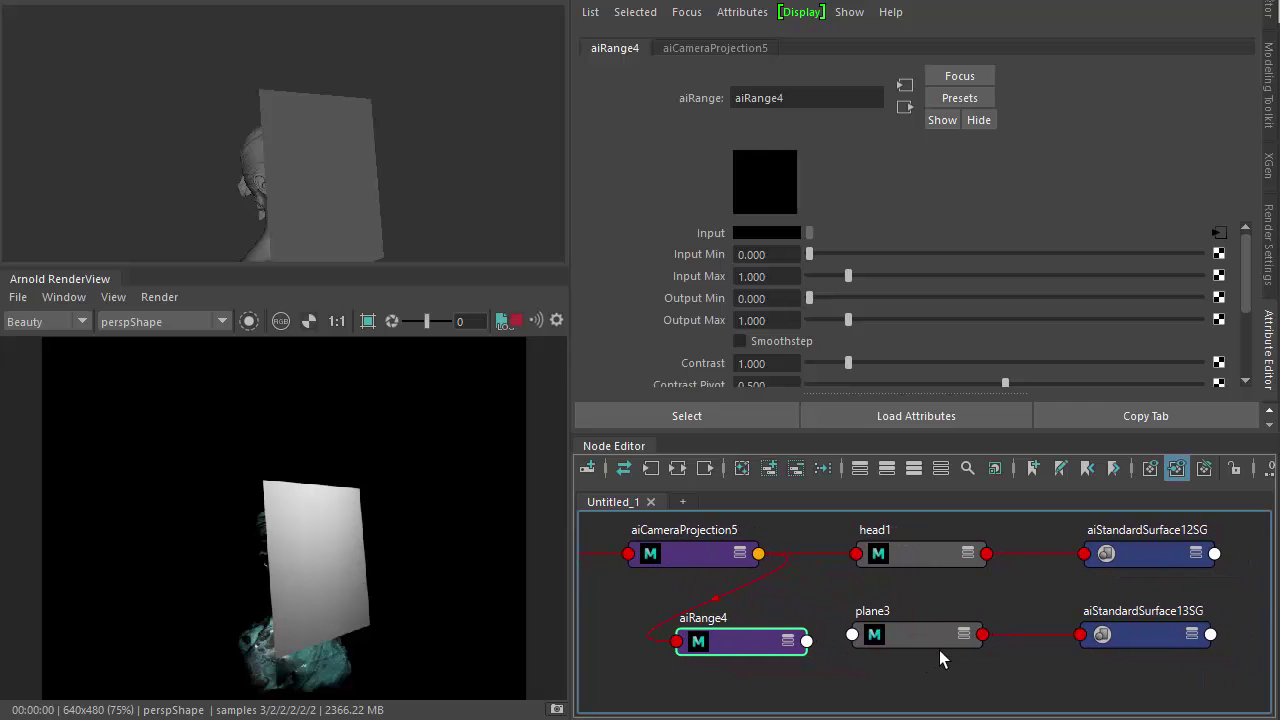
Rearrange plane3, its shading group and aiRange4 in the Node Editor
{"action": "left_click_drag", "start_coordinate": [920, 633], "coordinate": [998, 629]}
{"action": "left_click_drag", "start_coordinate": [1116, 636], "coordinate": [1160, 636]}
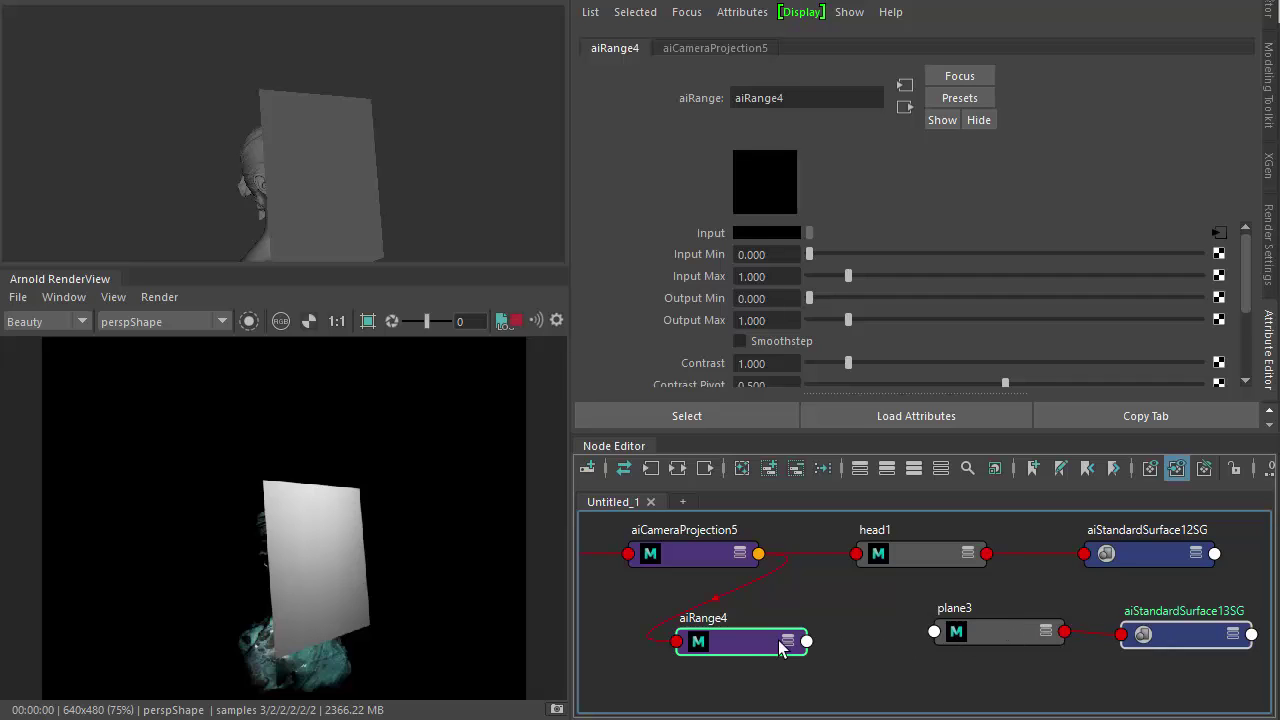
{"action": "left_click_drag", "start_coordinate": [767, 641], "coordinate": [765, 623]}
{"action": "left_click_drag", "start_coordinate": [996, 638], "coordinate": [1012, 617]}
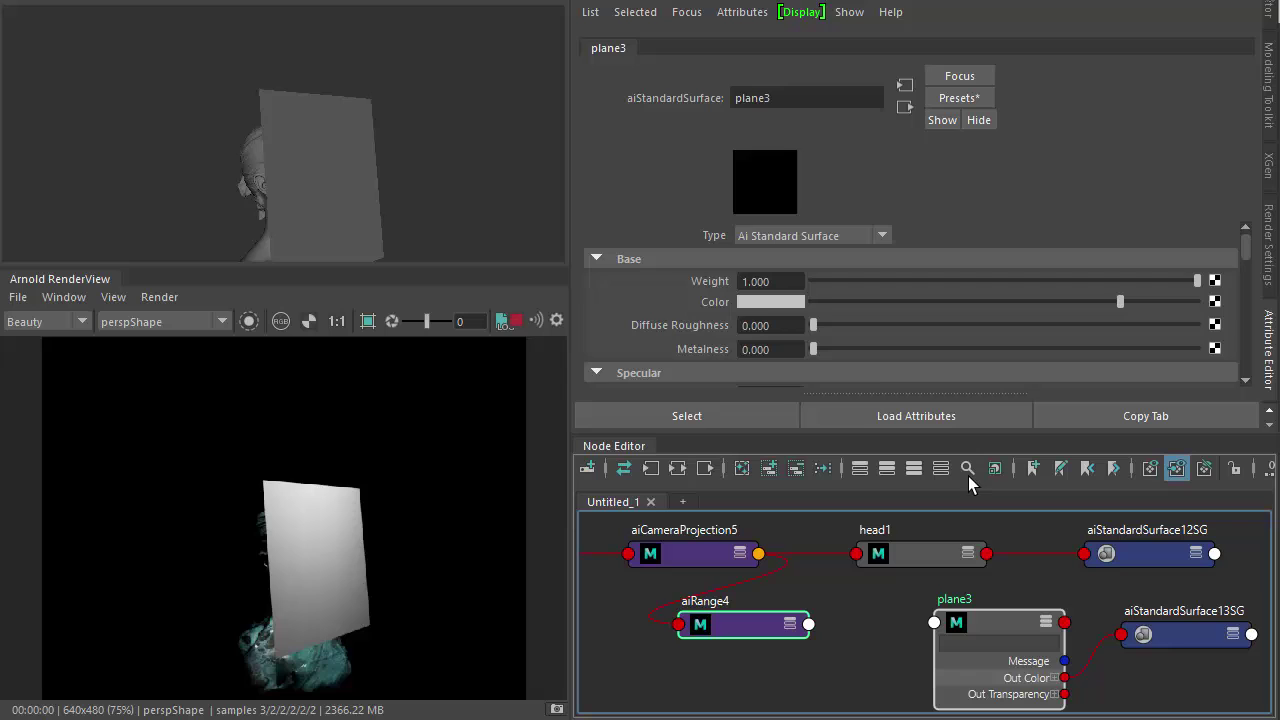
{"action": "left_click", "coordinate": [712, 258]}
Connect aiRange4's outColorG to plane3's specularIOR via the Connection Editor
{"action": "middle_click_drag", "start_coordinate": [753, 634], "coordinate": [676, 319]}
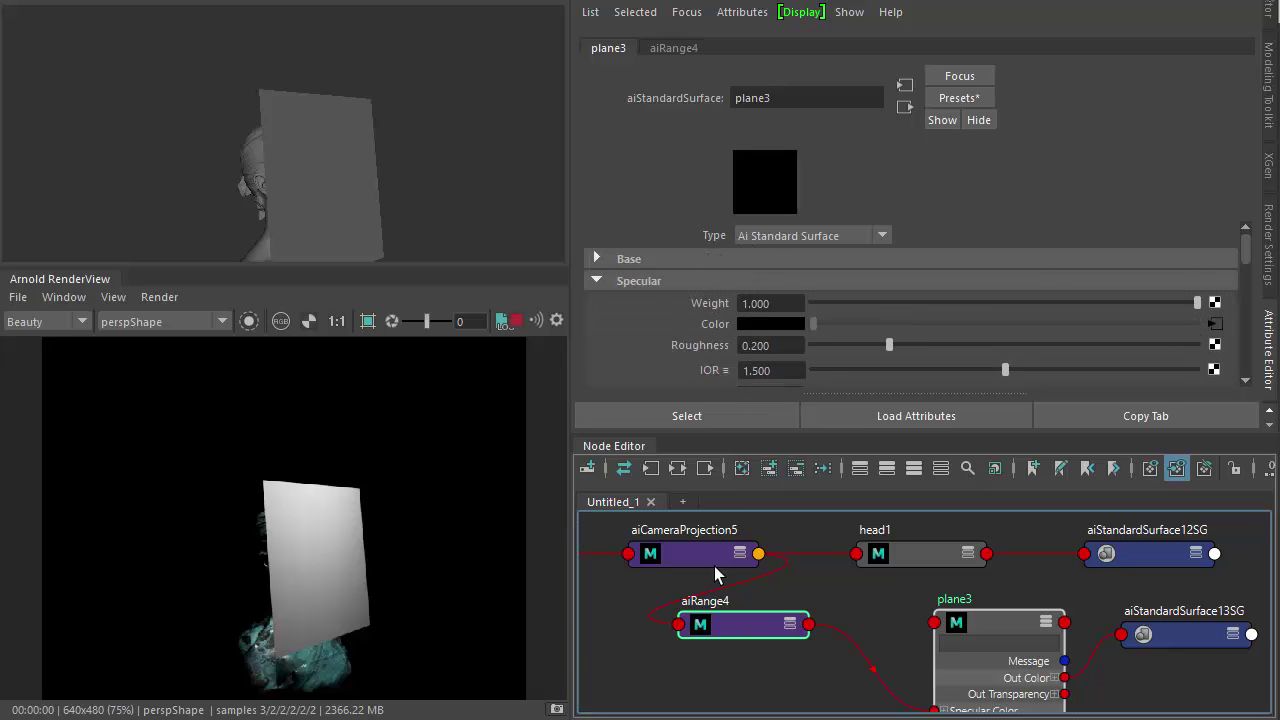
{"action": "middle_click_drag", "start_coordinate": [727, 632], "coordinate": [703, 375]}
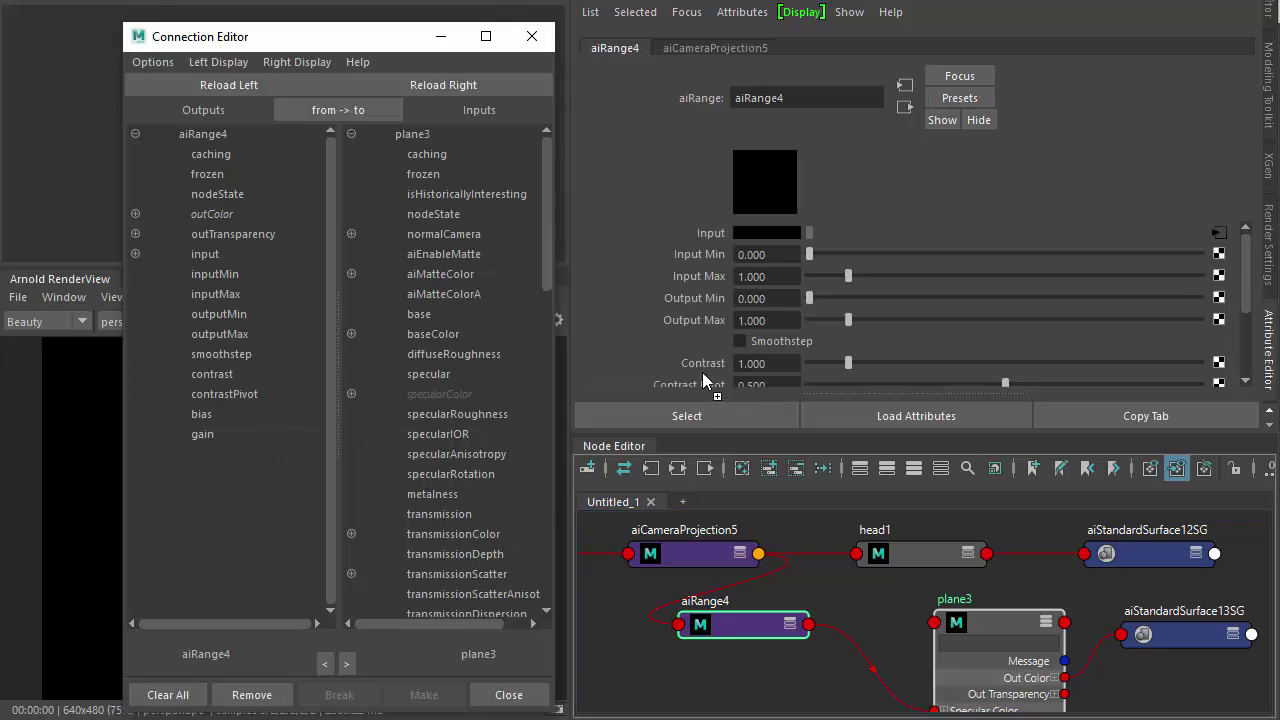
{"action": "left_click", "coordinate": [136, 214]}
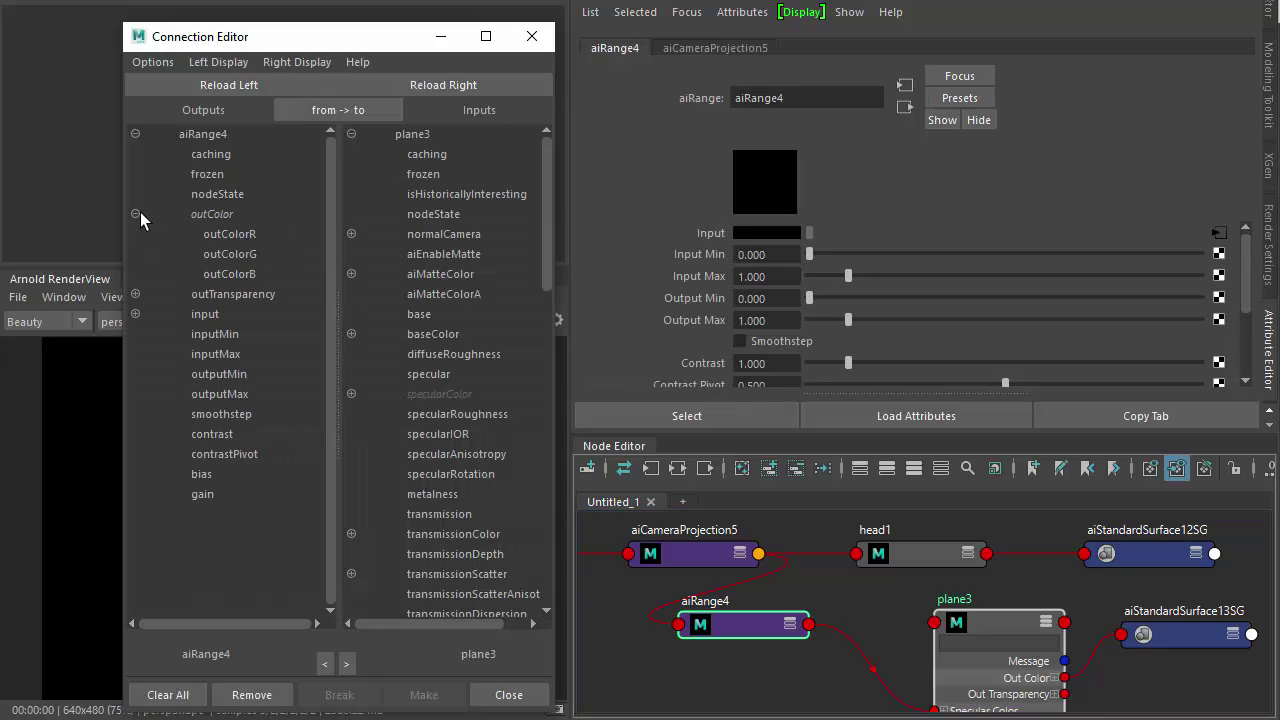
{"action": "left_click", "coordinate": [237, 261]}
{"action": "left_click", "coordinate": [452, 434]}
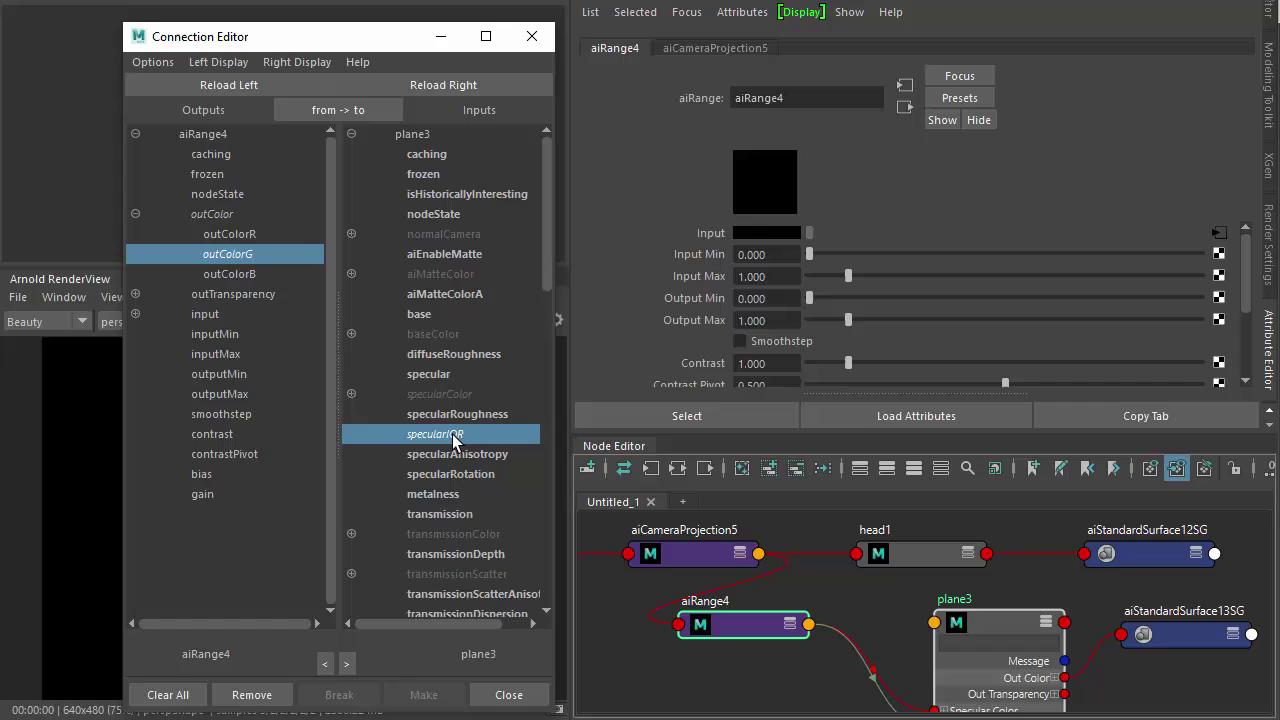
{"action": "key", "text": "alt+F4"}
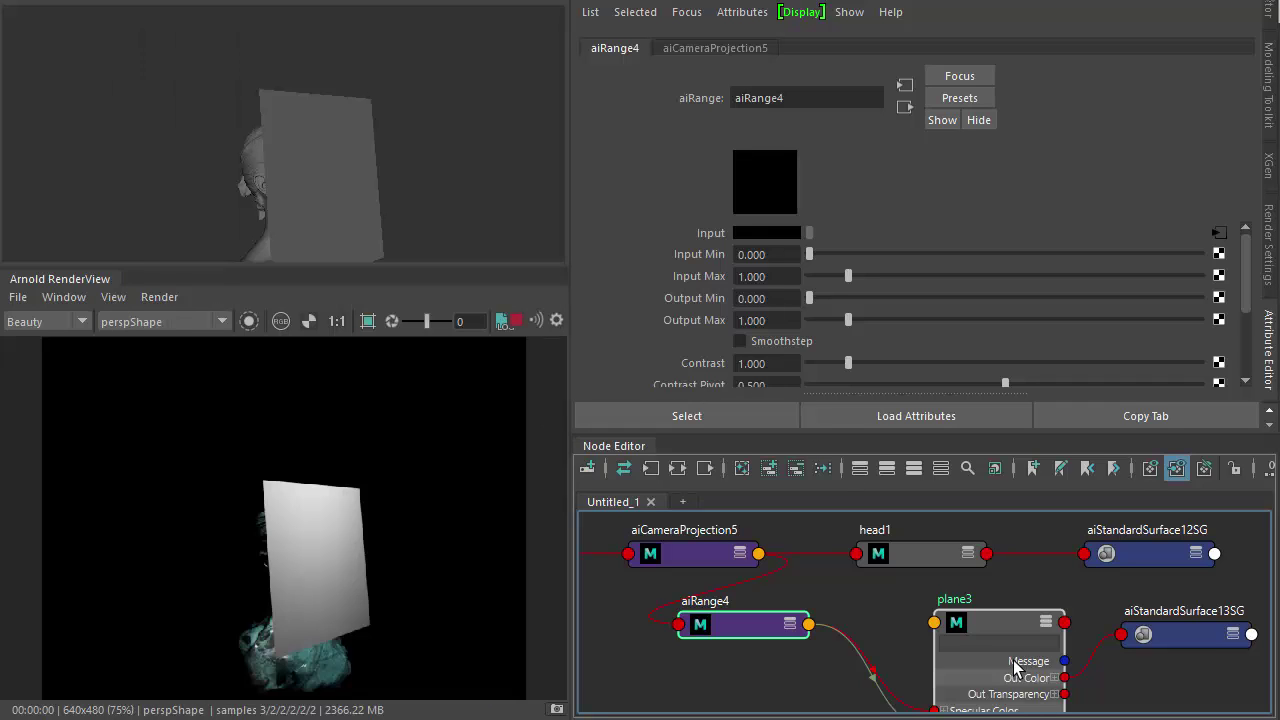
{"action": "left_click", "coordinate": [993, 623]}
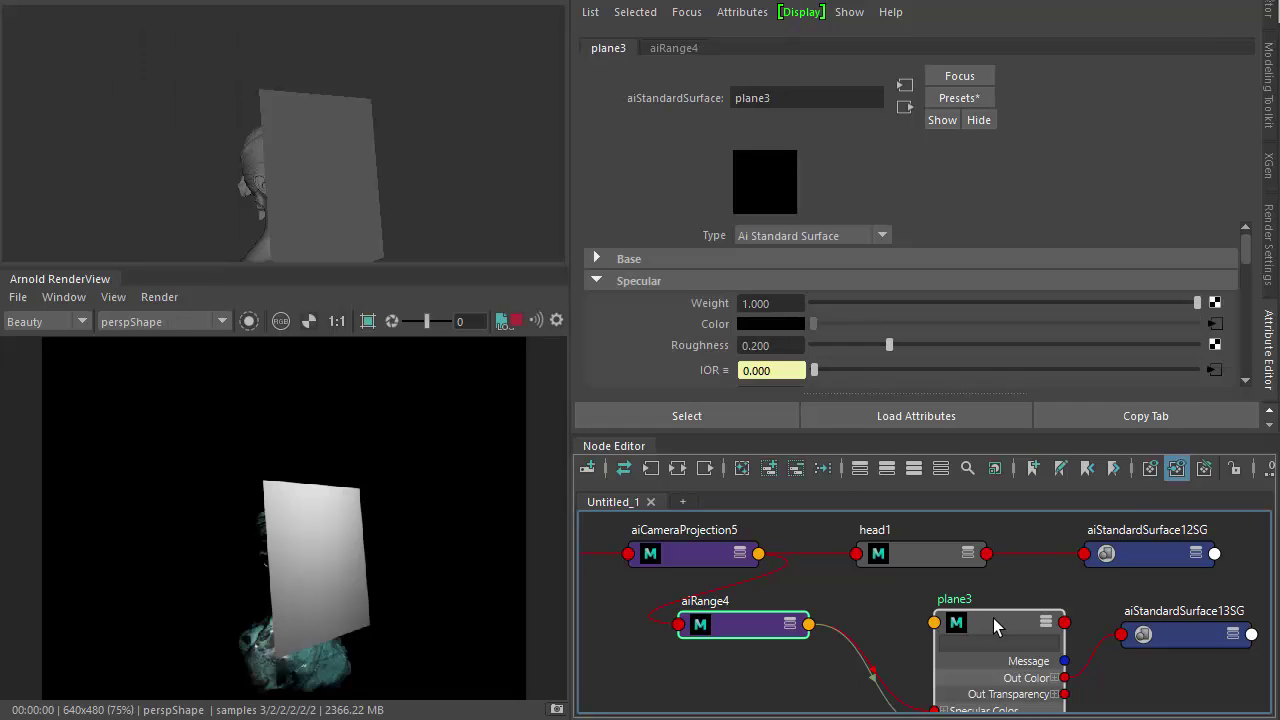
Set plane3's Transmission Weight to 0.848 and connect aiRange4 to its Transmission Color
{"action": "left_click", "coordinate": [840, 281]}
{"action": "left_click", "coordinate": [949, 325]}
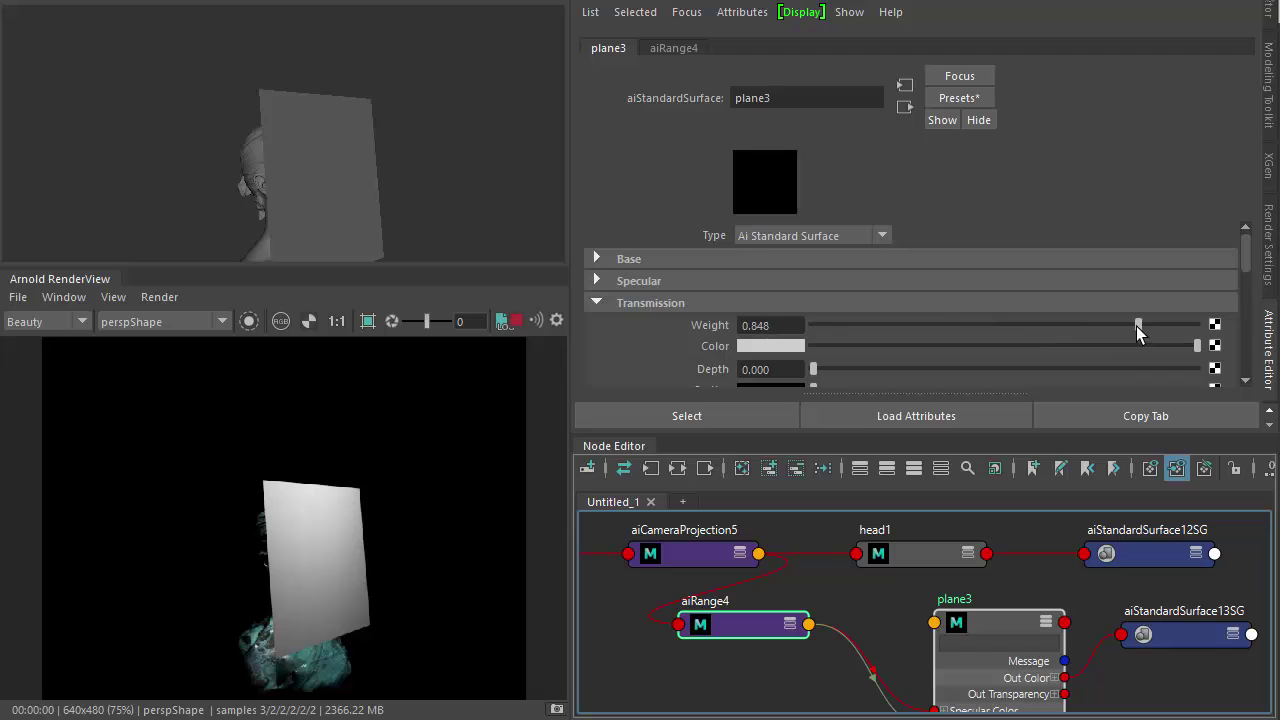
{"action": "middle_click_drag", "start_coordinate": [724, 621], "coordinate": [700, 355]}
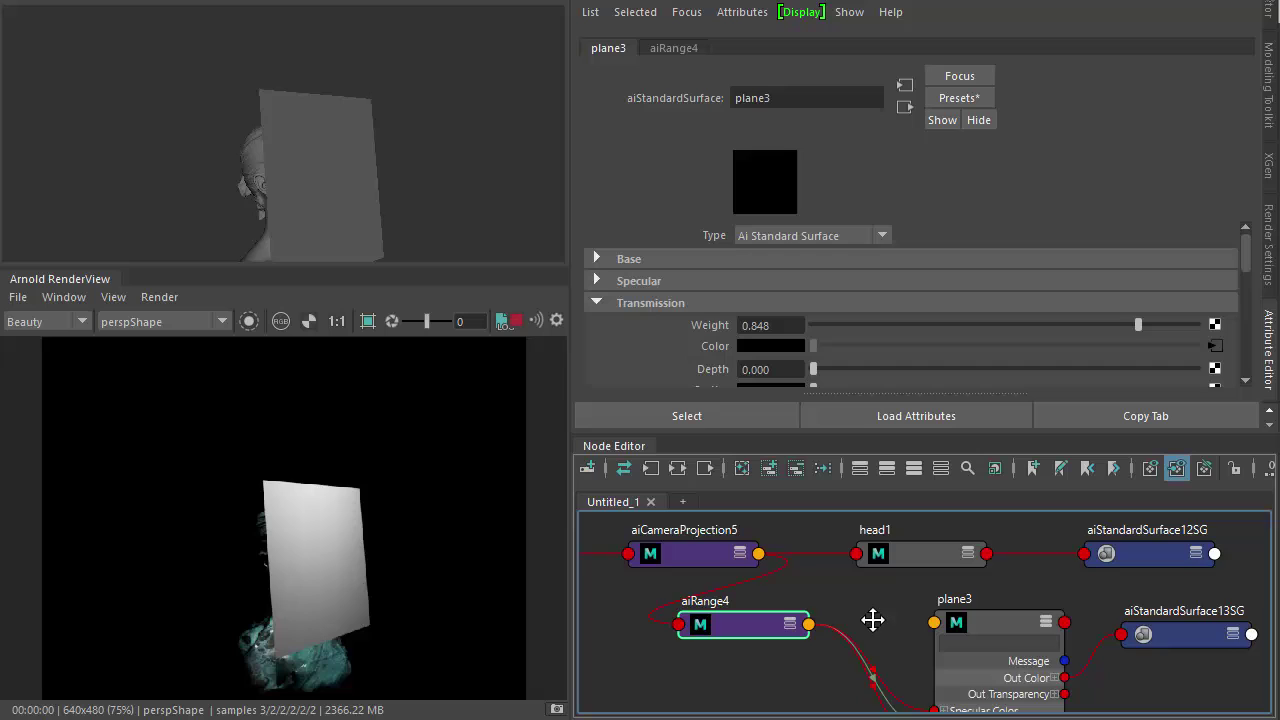
{"action": "middle_click_drag", "start_coordinate": [871, 617], "coordinate": [879, 581], "text": "alt"}
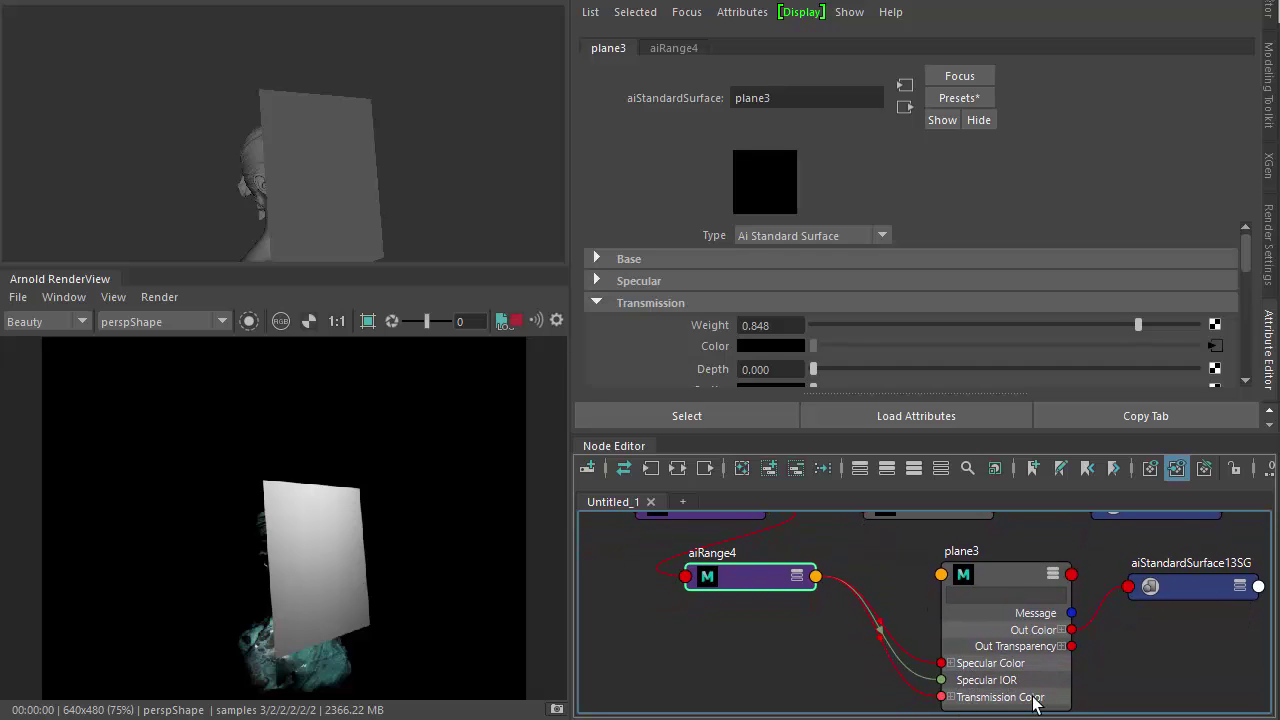
{"action": "middle_click_drag", "start_coordinate": [914, 569], "coordinate": [936, 634], "text": "alt"}
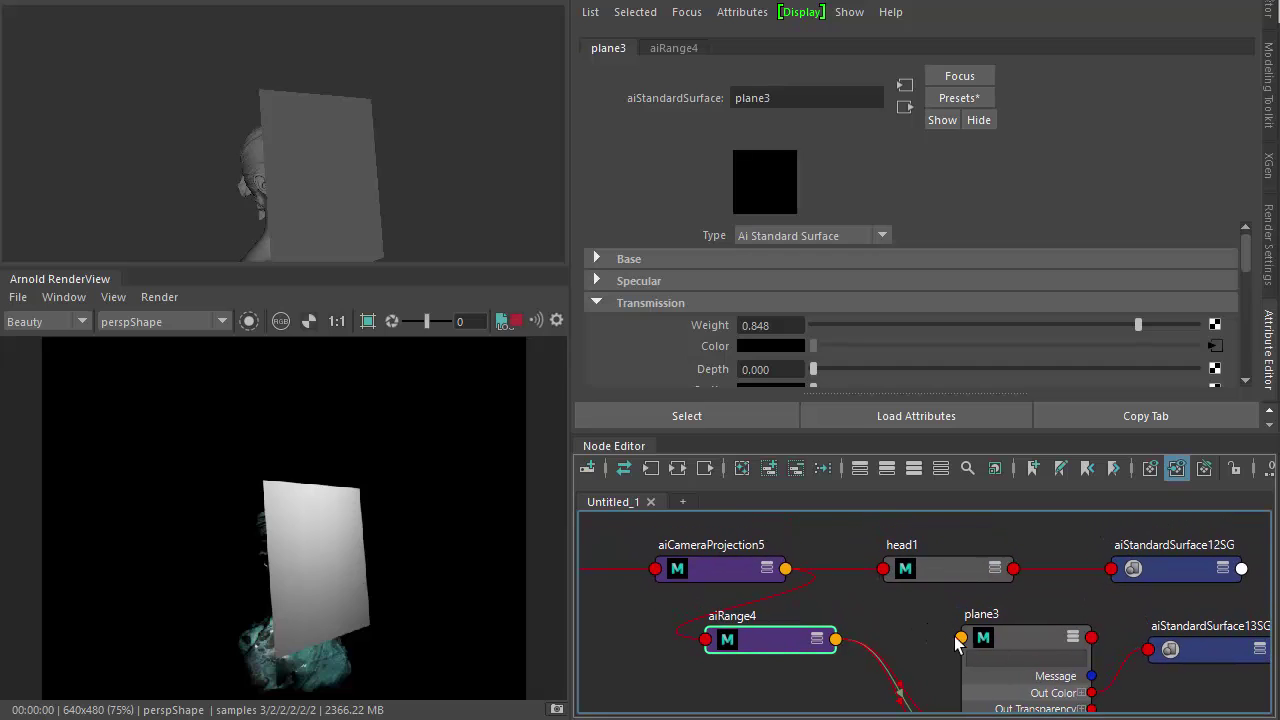
Apply plane3 to the plane, link aiCameraProjection5 to RenderCamShape, and render from RenderCamShape
{"action": "left_click", "coordinate": [338, 174]}
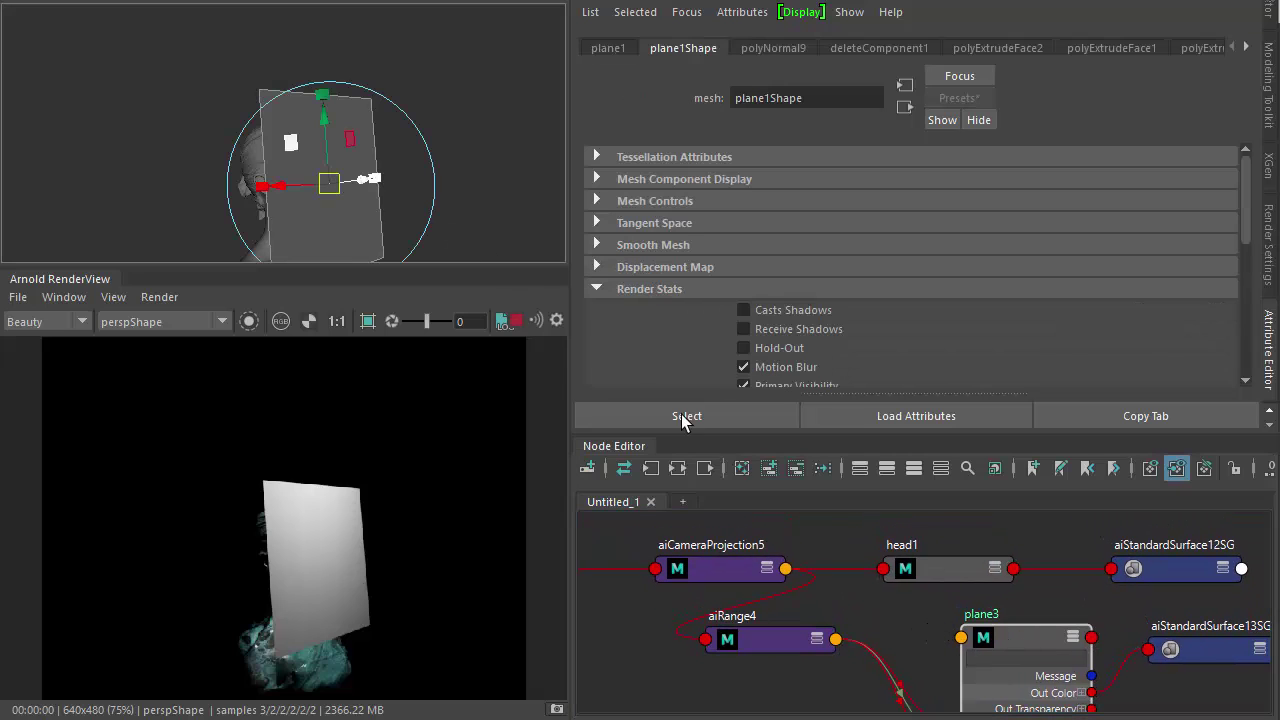
{"action": "right_click_drag", "start_coordinate": [1022, 634], "coordinate": [1013, 280]}
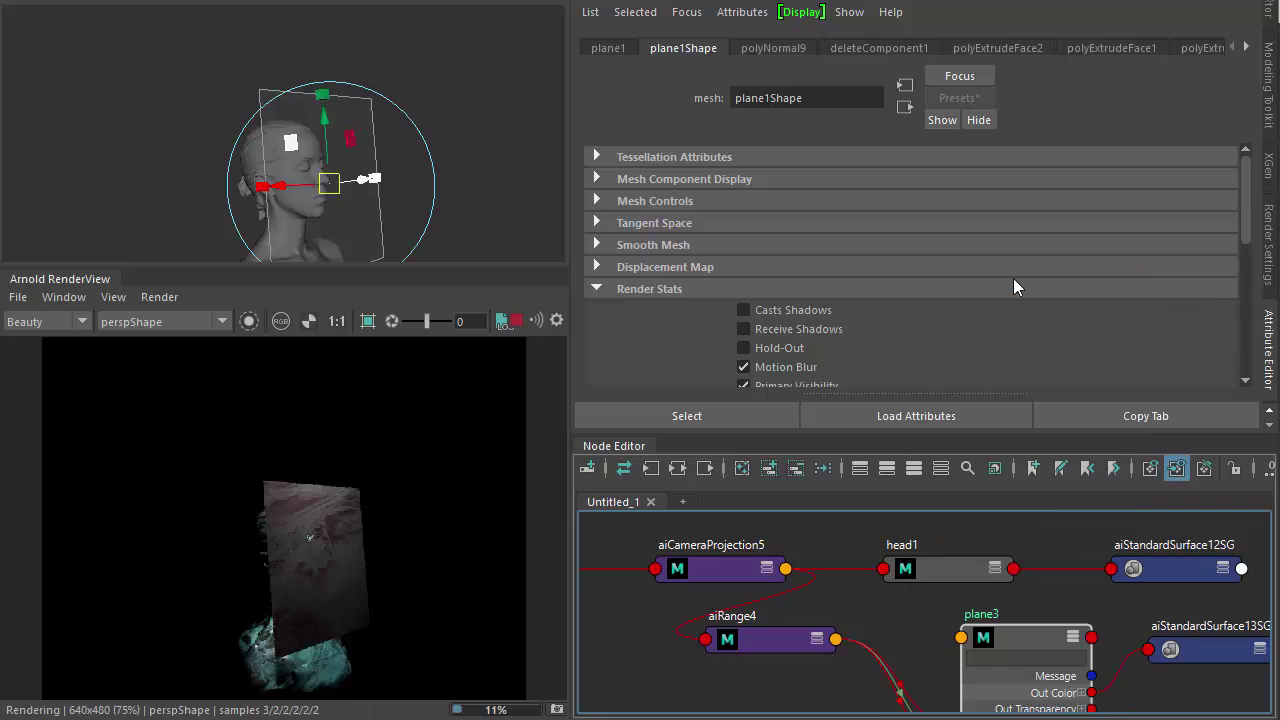
{"action": "left_click", "coordinate": [733, 577]}
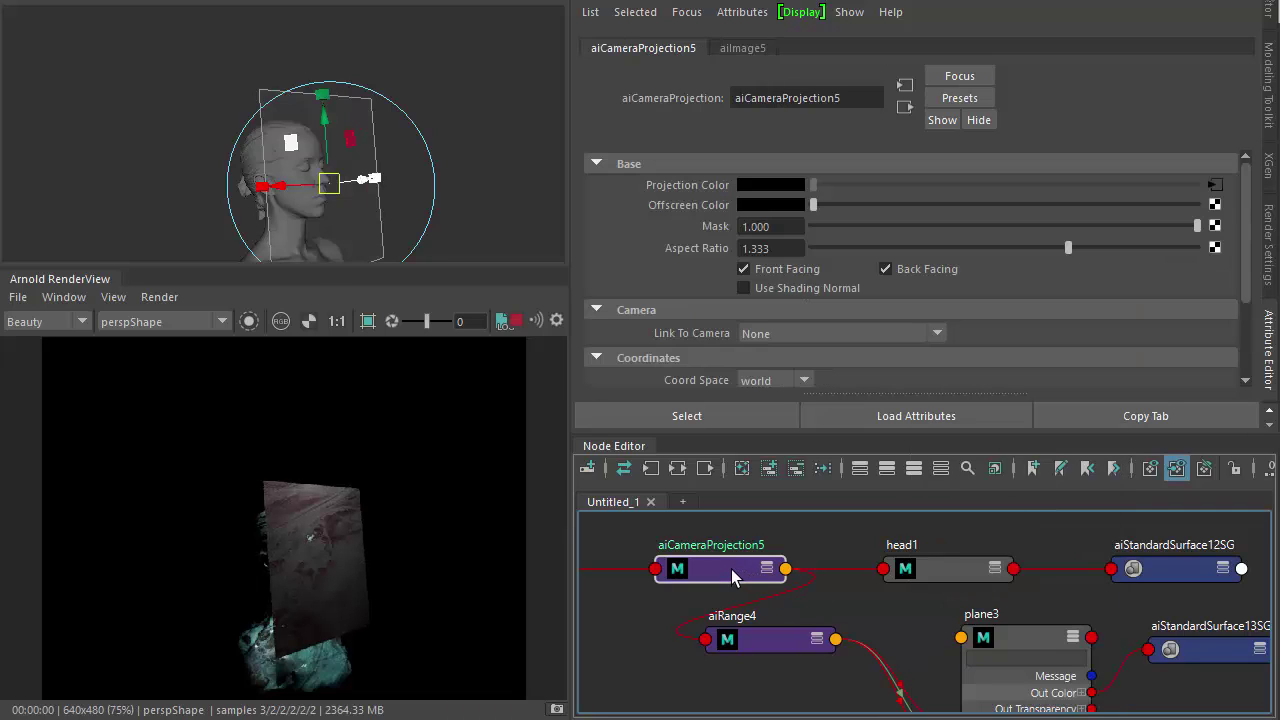
{"action": "left_click", "coordinate": [761, 333]}
{"action": "left_click", "coordinate": [832, 372]}
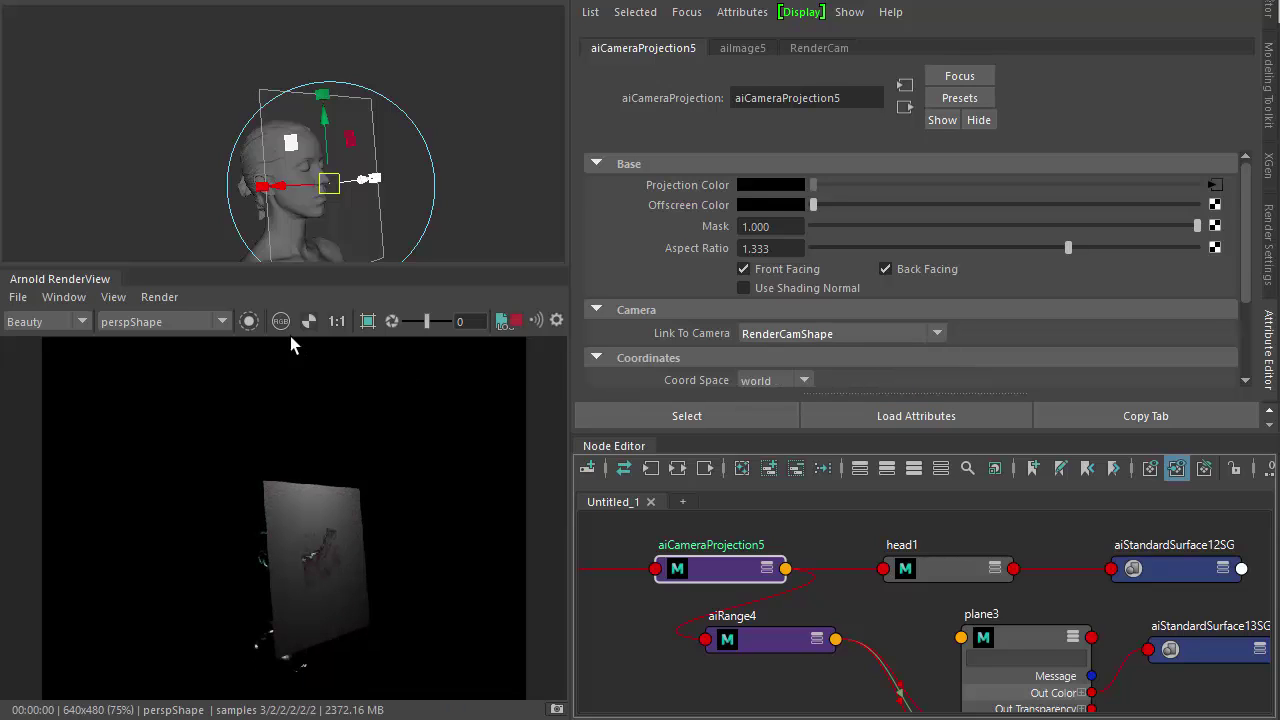
{"action": "left_click", "coordinate": [181, 323]}
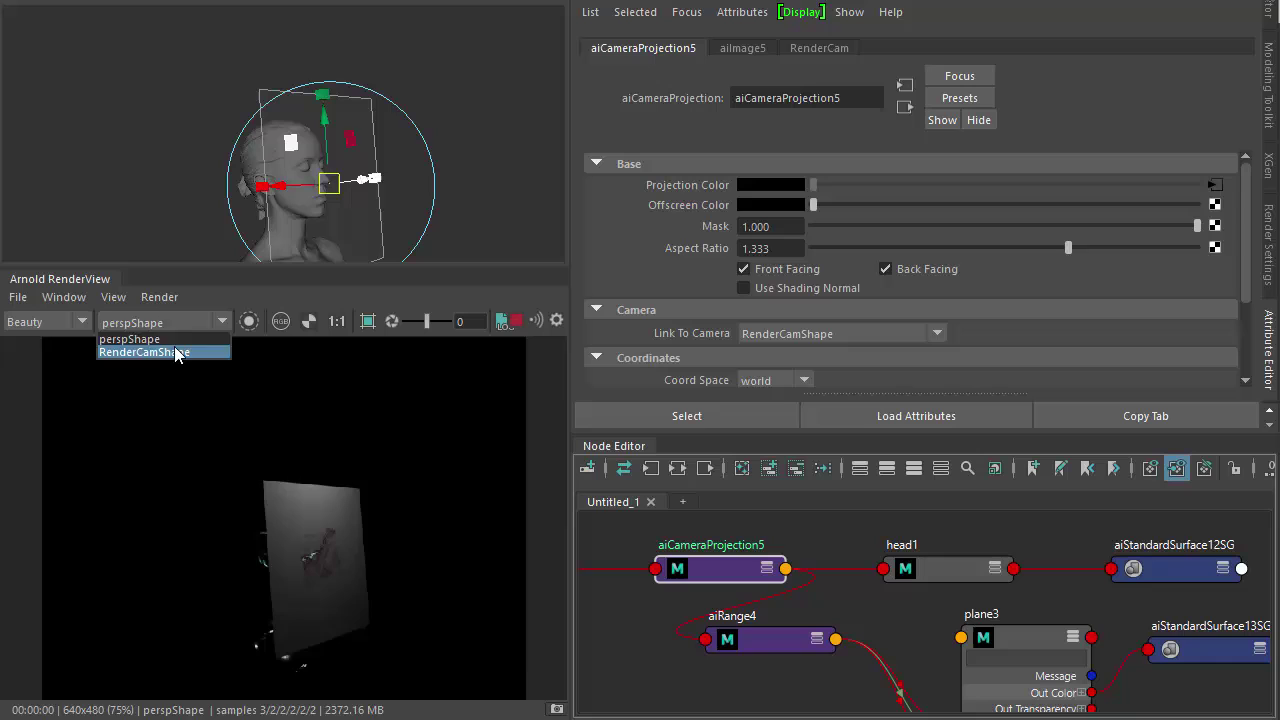
{"action": "left_click", "coordinate": [174, 346]}
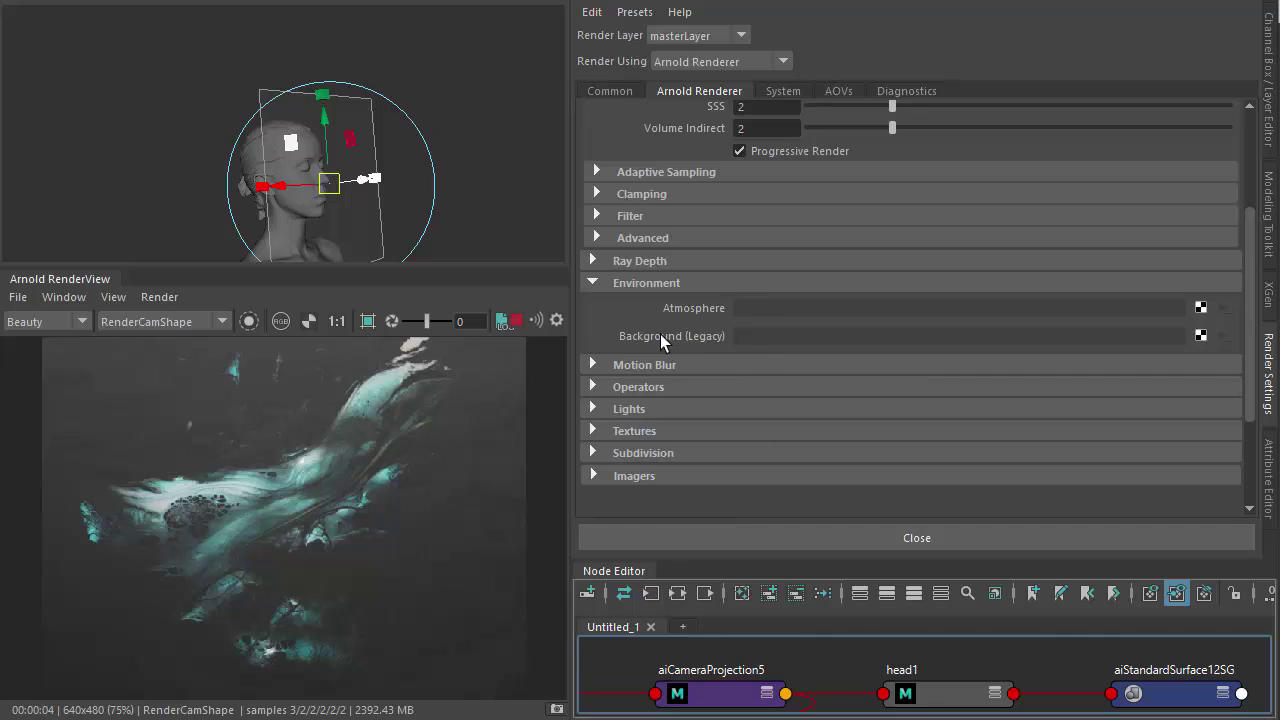
Set aiRaySwitch1 as the render Background and raise its Specular Reflection to grey
{"action": "left_click", "coordinate": [1204, 335]}
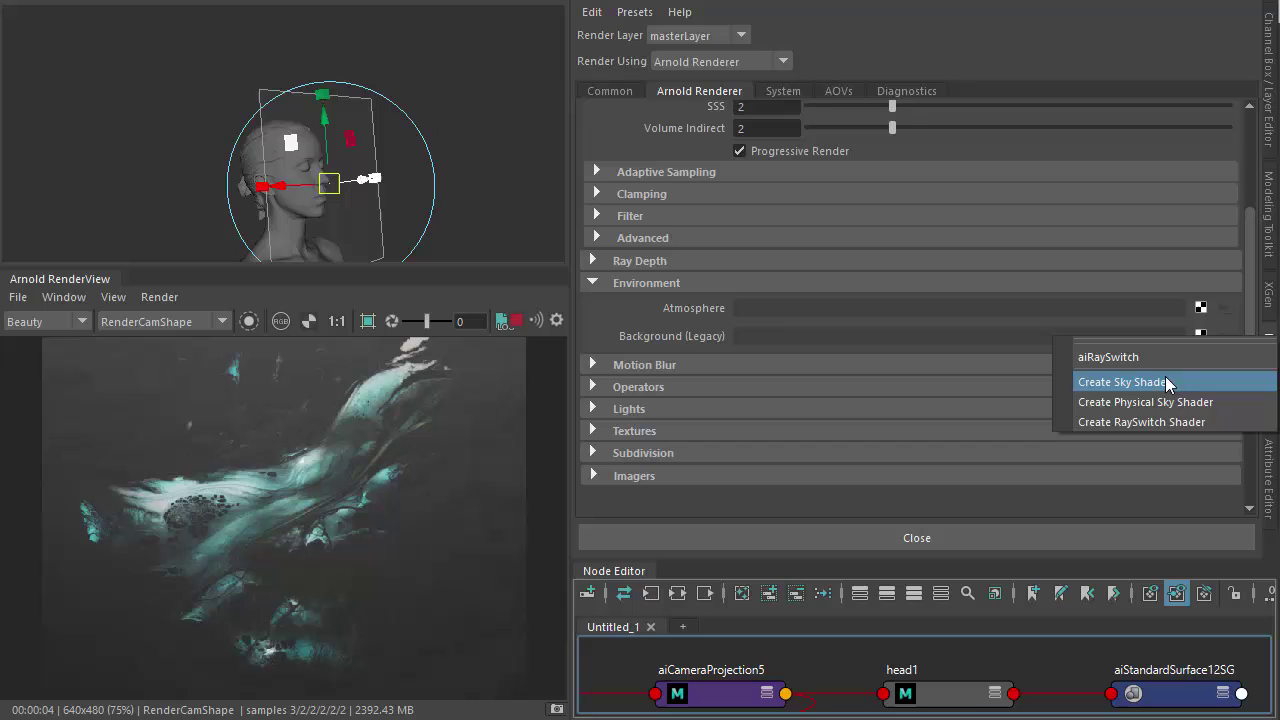
{"action": "left_click", "coordinate": [1162, 416]}
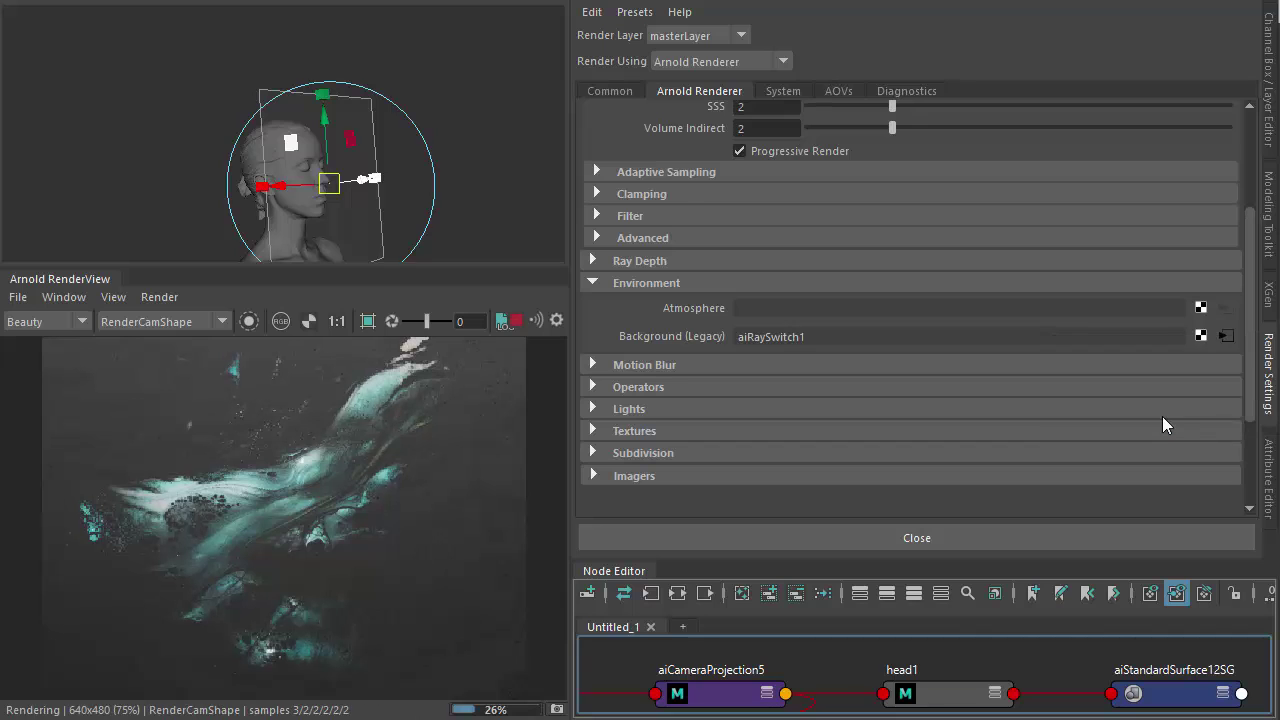
{"action": "left_click", "coordinate": [1212, 337]}
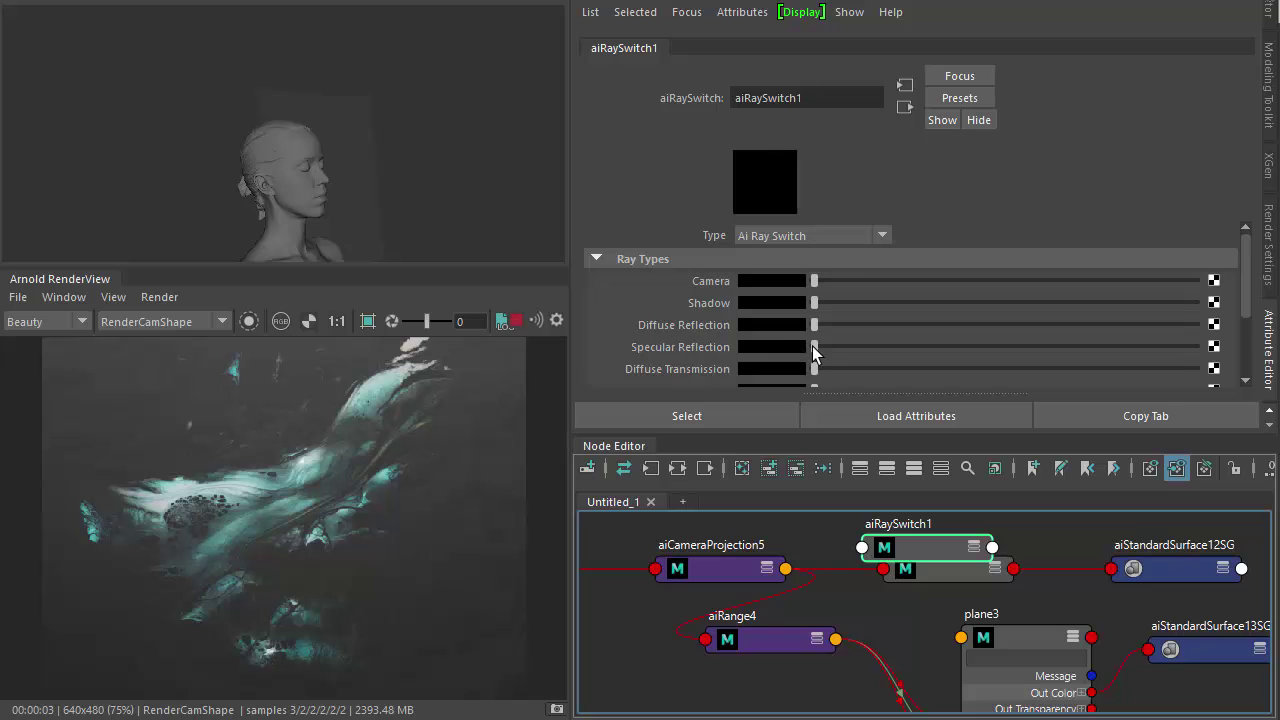
{"action": "left_click_drag", "start_coordinate": [815, 347], "coordinate": [999, 351]}
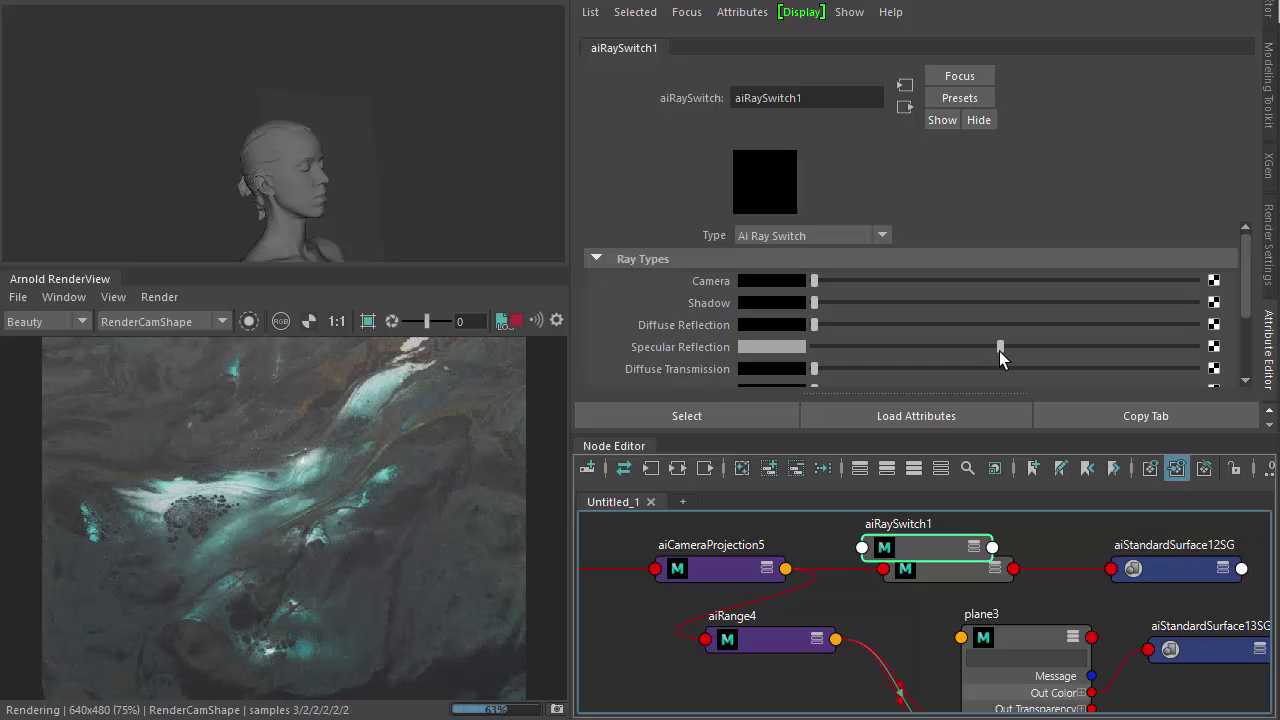
{"action": "mouse_move", "coordinate": [1001, 355]}
{"action": "left_mouse_down"}
{"action": "mouse_move", "coordinate": [1157, 347]}
{"action": "mouse_move", "coordinate": [984, 345]}
{"action": "left_mouse_up"}
Set aiRange4's Output Min to 1 and drag Output Max to 2.410 so the face renders
{"action": "left_click", "coordinate": [780, 640]}
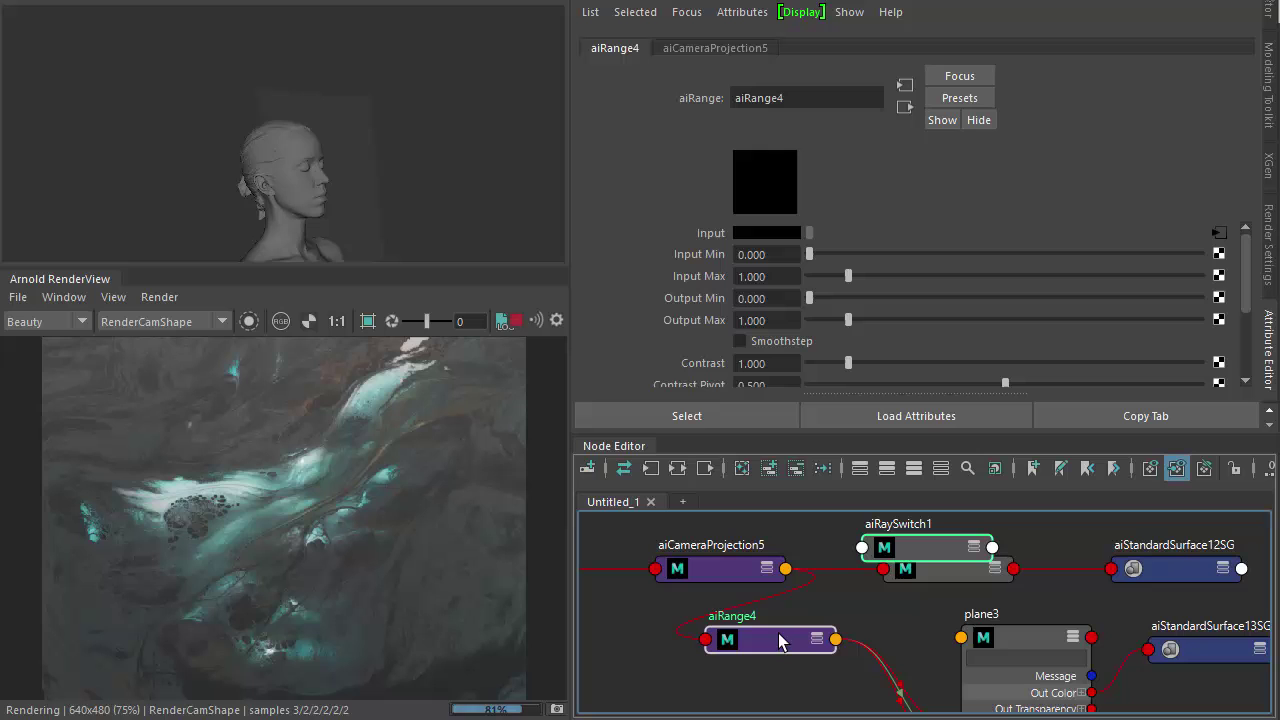
{"action": "left_click_drag", "start_coordinate": [848, 320], "coordinate": [876, 320]}
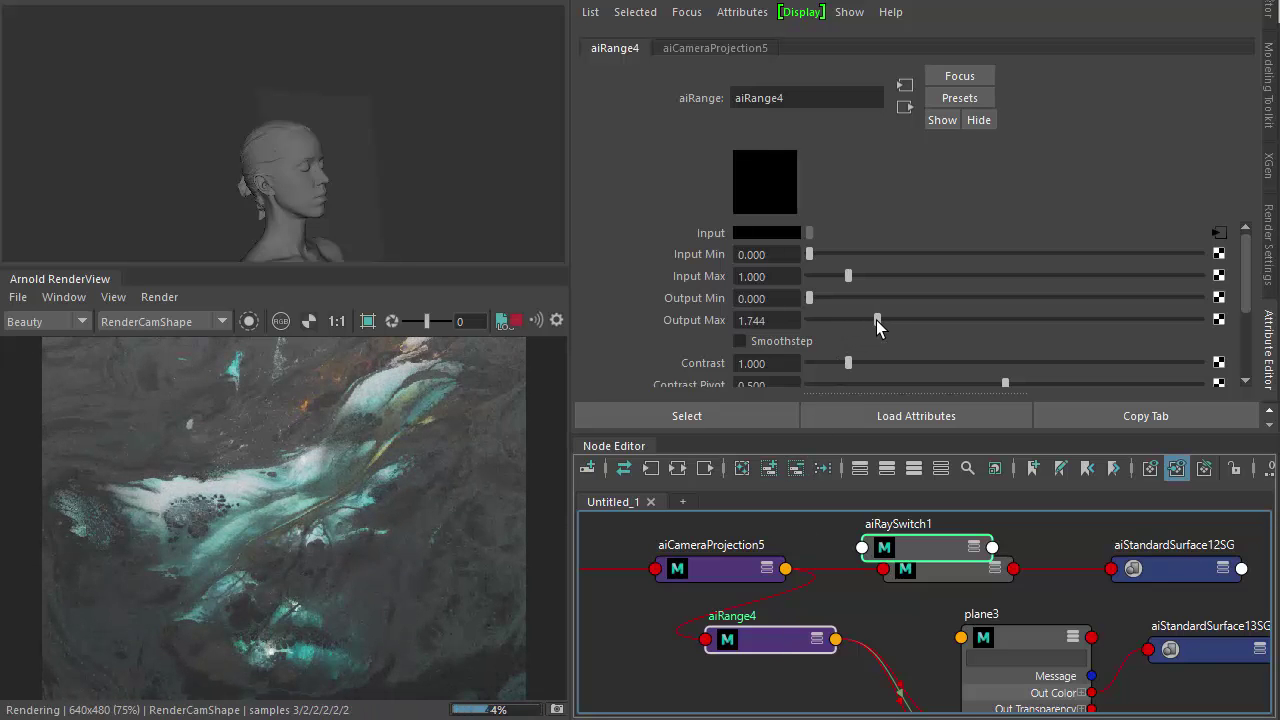
{"action": "double_click", "coordinate": [779, 297]}
{"action": "type", "text": "1"}
{"action": "key", "text": "Tab"}
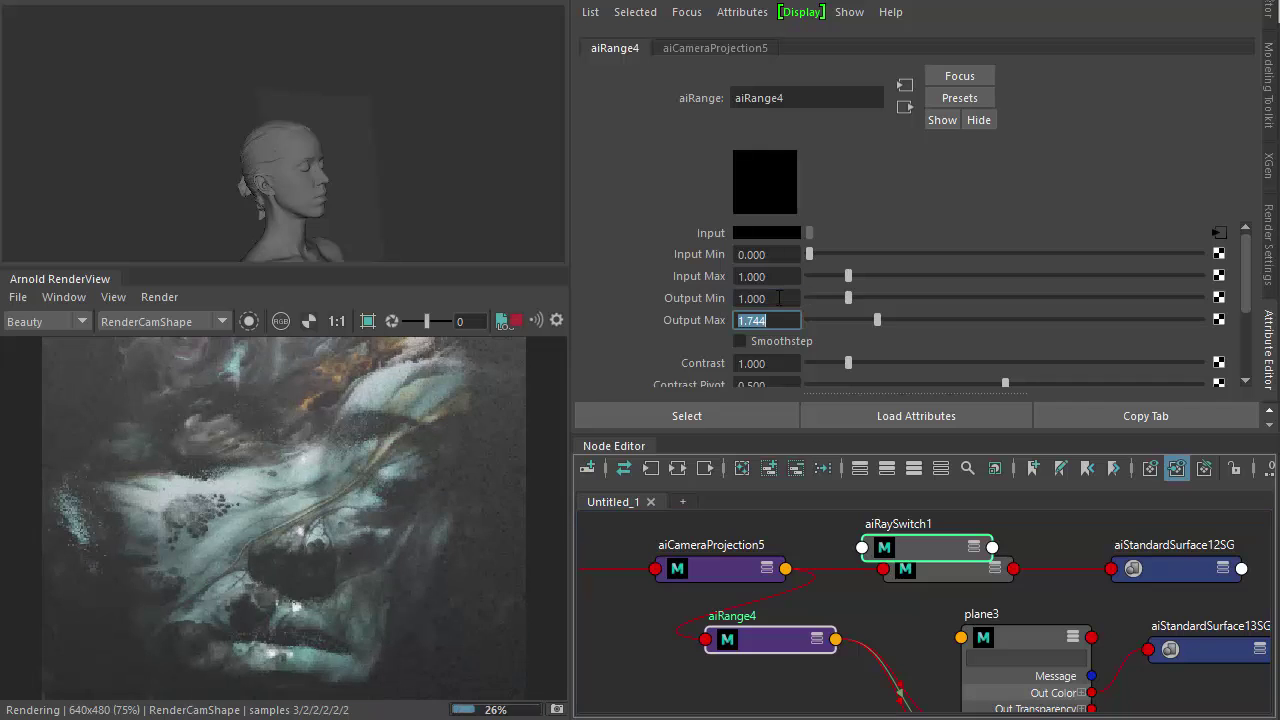
{"action": "left_click_drag", "start_coordinate": [871, 321], "coordinate": [904, 318]}
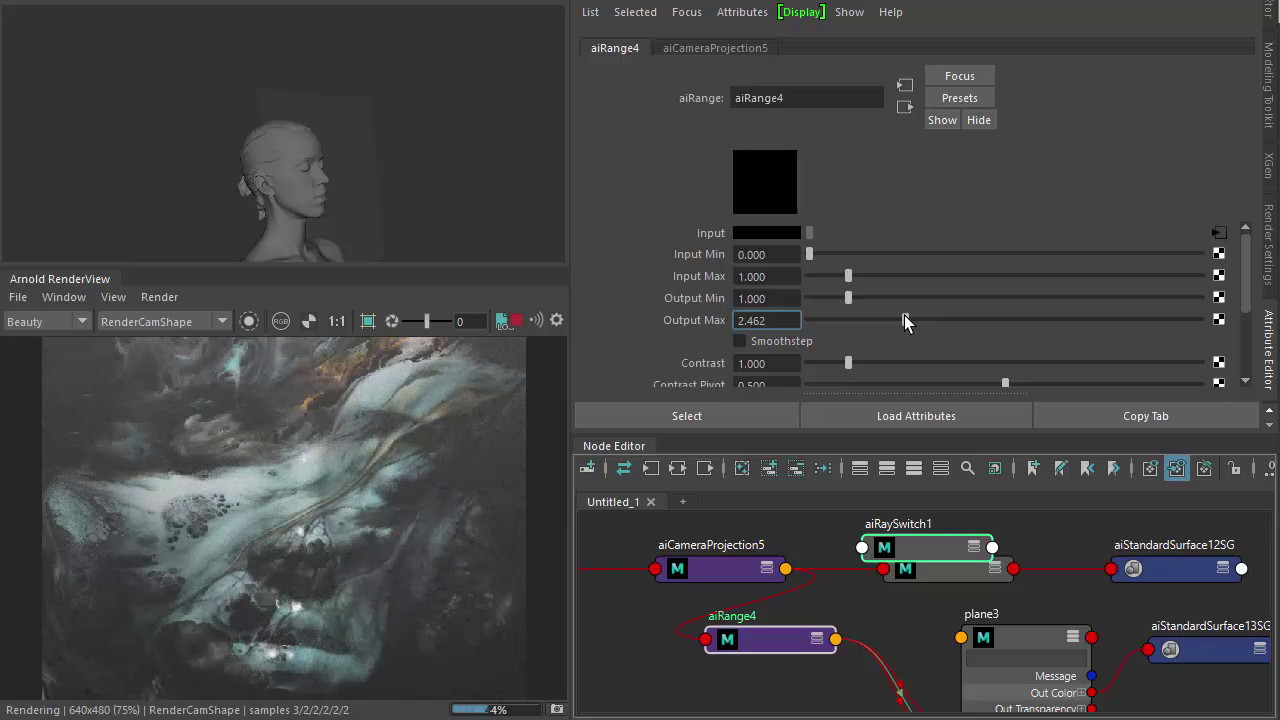
{"action": "mouse_move", "coordinate": [904, 319]}
{"action": "left_mouse_down"}
{"action": "mouse_move", "coordinate": [882, 321]}
{"action": "mouse_move", "coordinate": [917, 321]}
{"action": "mouse_move", "coordinate": [903, 321]}
{"action": "left_mouse_up"}
{"action": "middle_click_drag", "start_coordinate": [808, 525], "coordinate": [852, 524]}
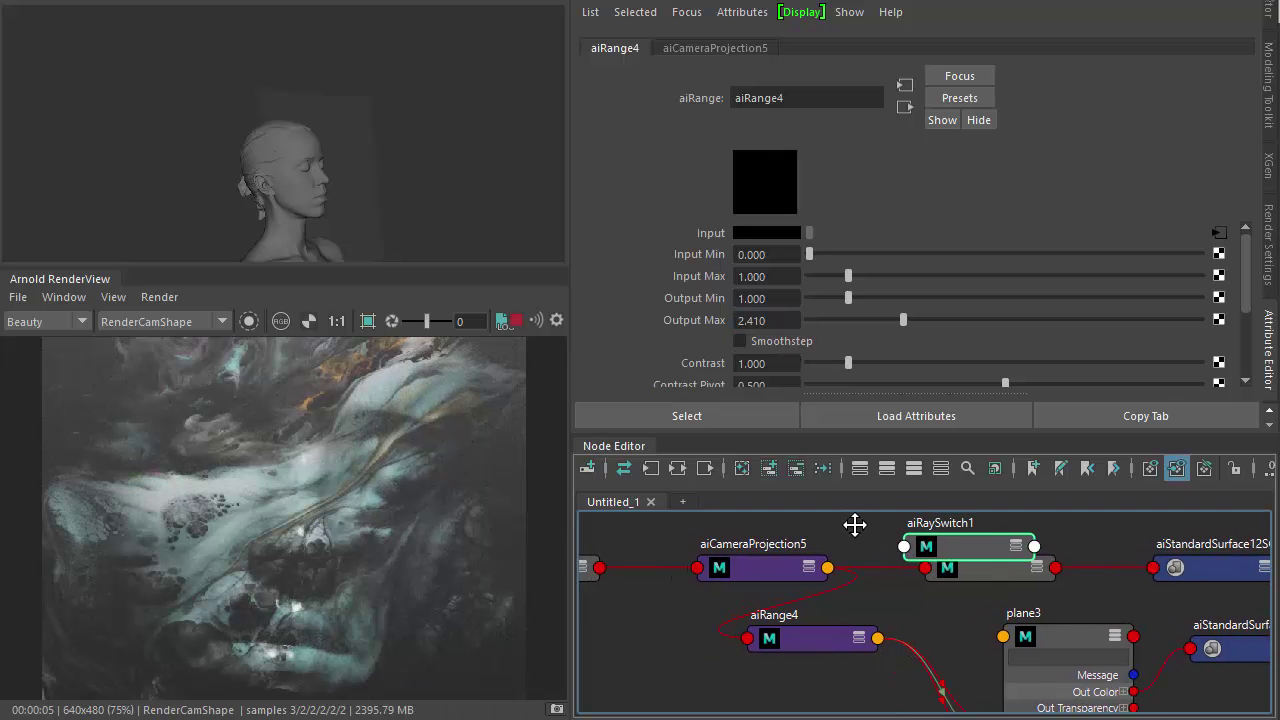